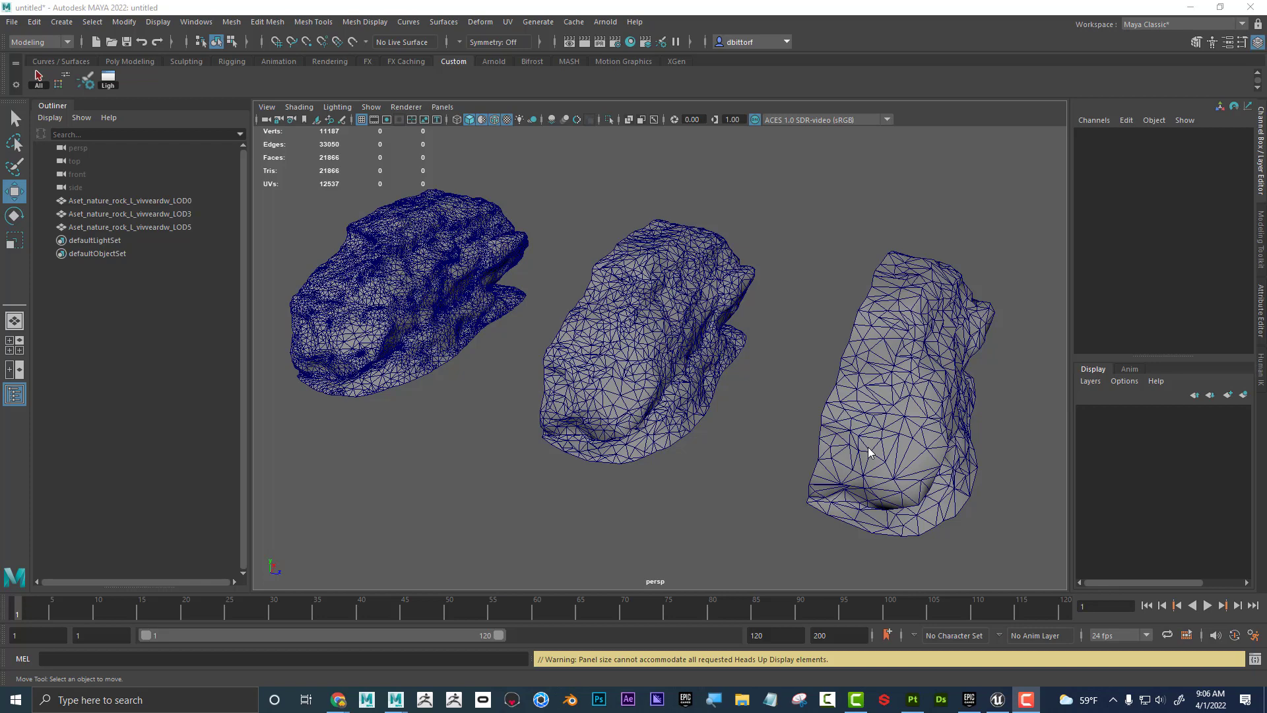
Compare the three rock LOD meshes in the perspective view and locate the LOD (Level of Detail) hierarchy command.
left_click_drag(530, 276, 539, 280, "alt")
middle_click_drag(500, 268, 528, 268, "alt")
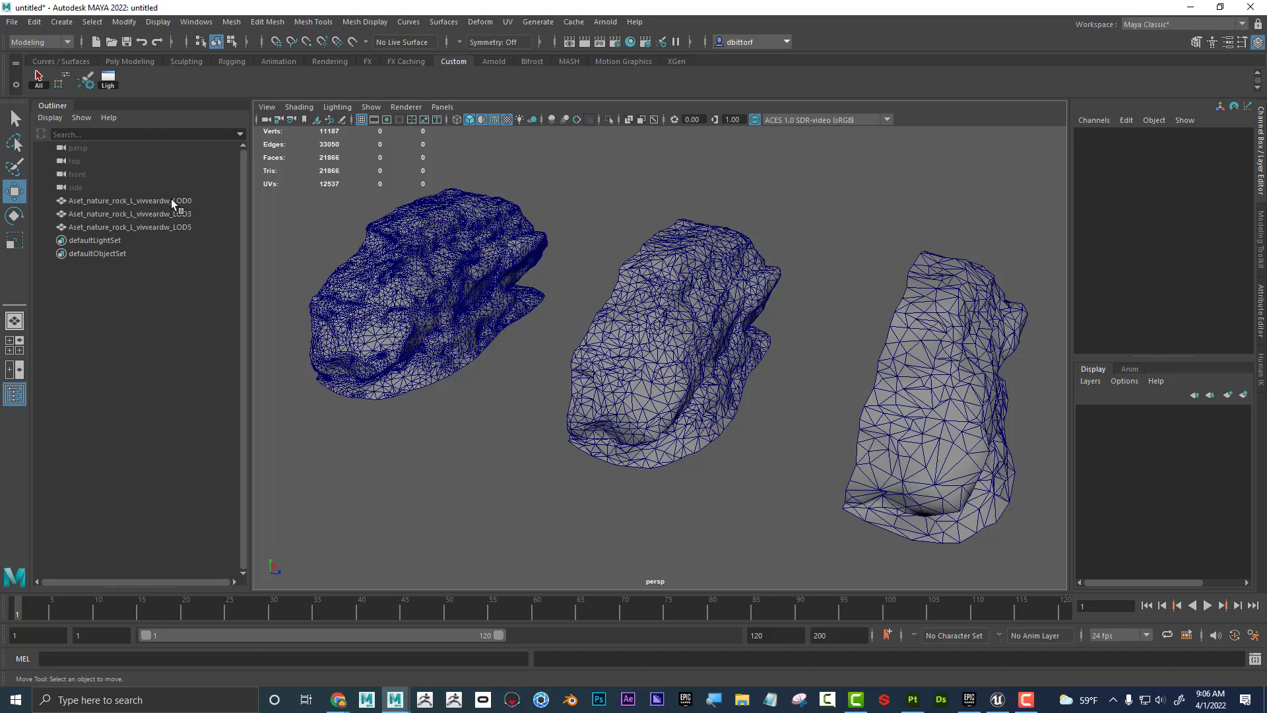
left_click(34, 21)
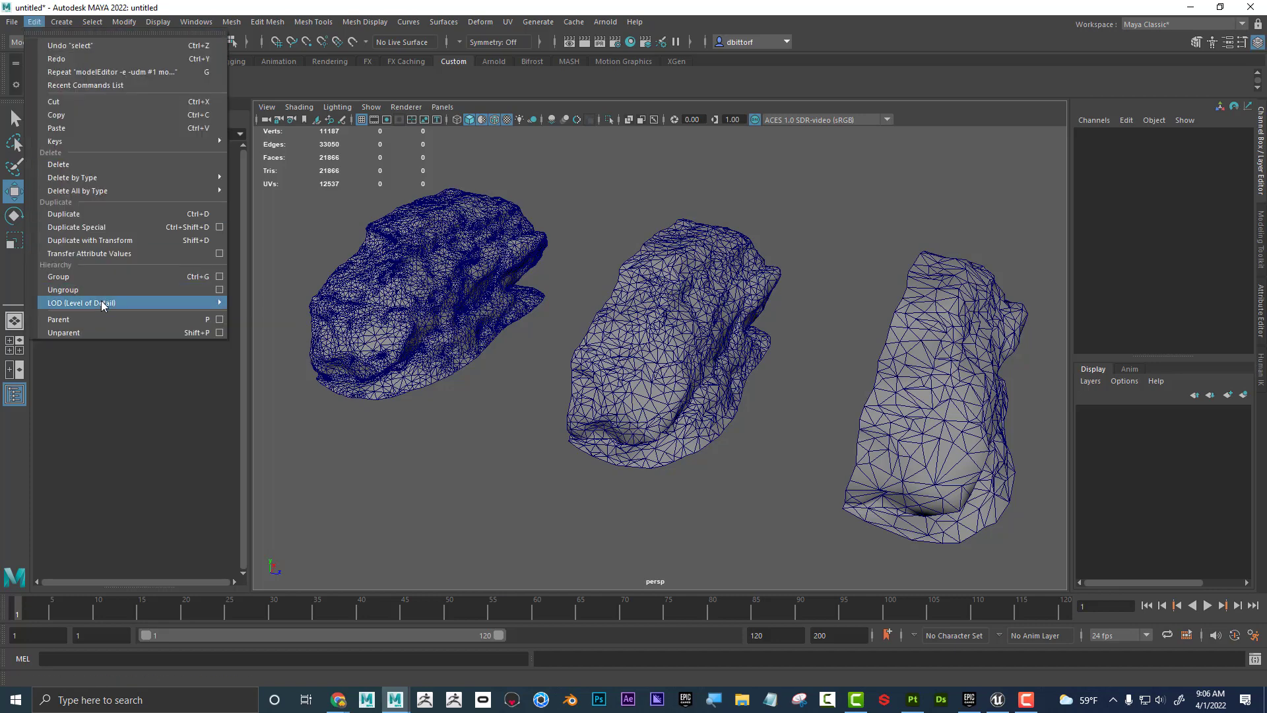
mouse_move(95, 303)
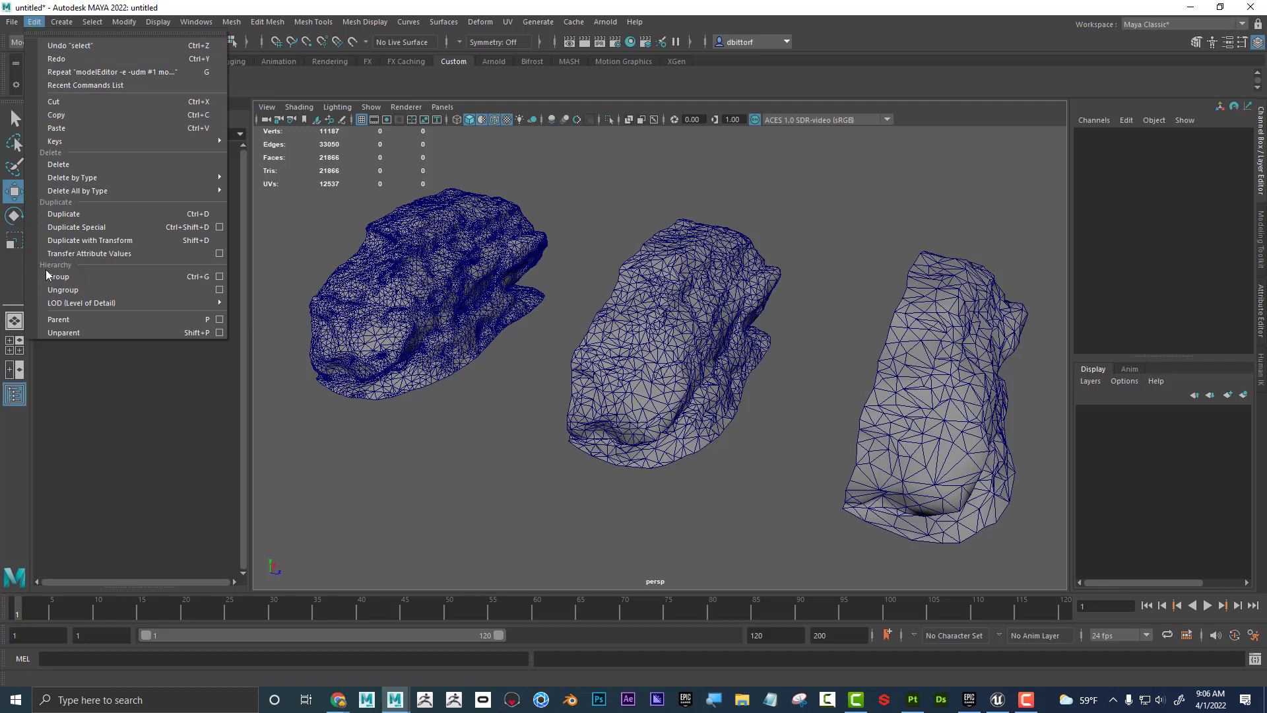
mouse_move(51, 305)
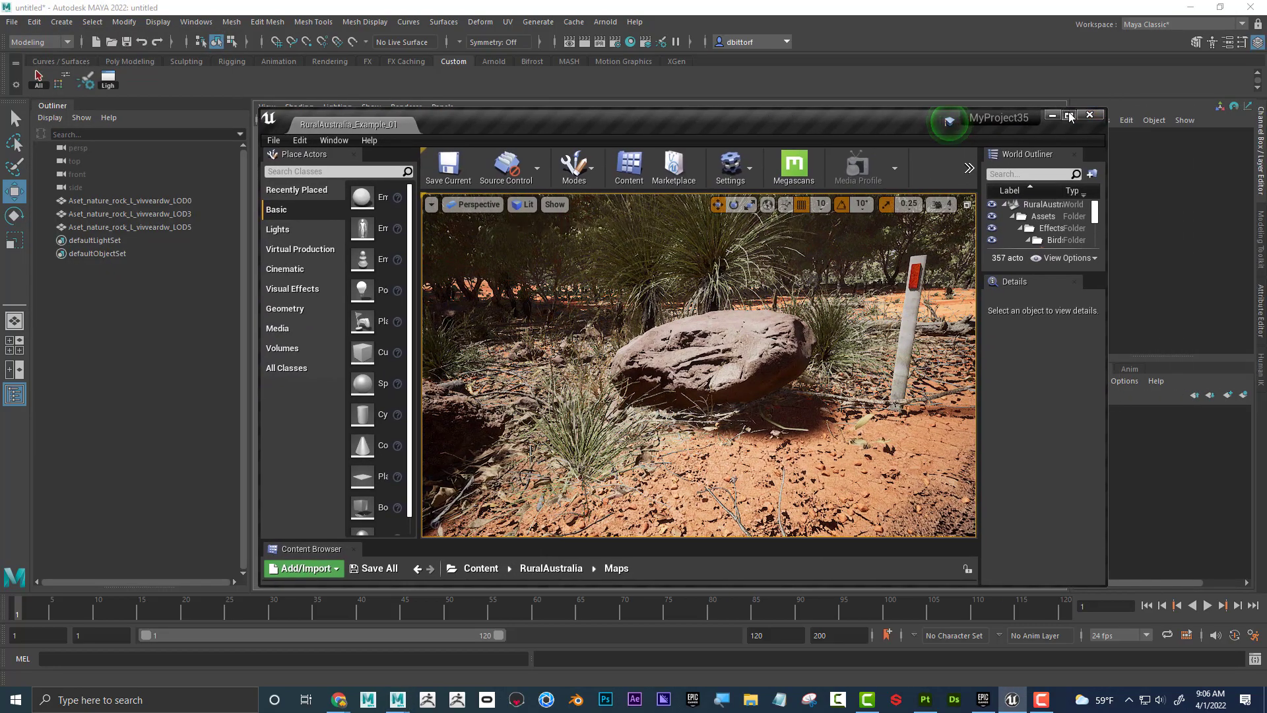
Switch to Unreal Editor, maximize its window, inspect the roadside rock up close and select its foliage actor.
left_click(1069, 115)
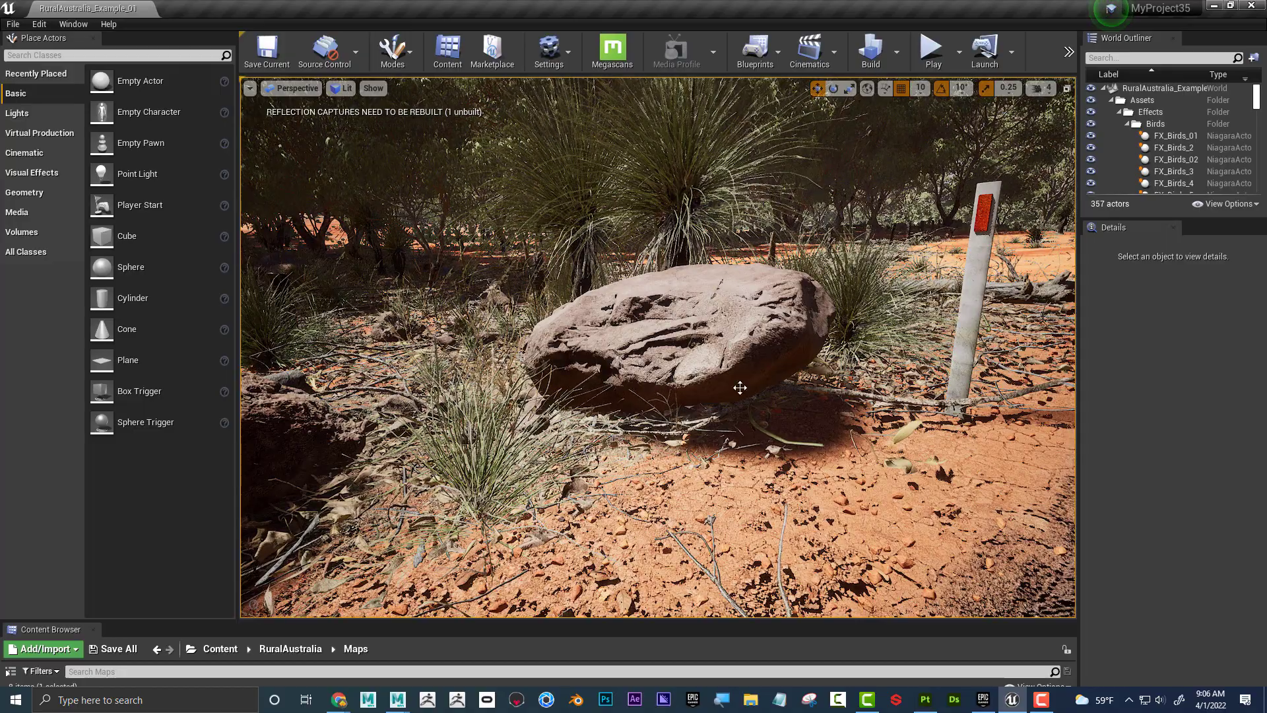
right_click_drag(709, 348, 627, 404)
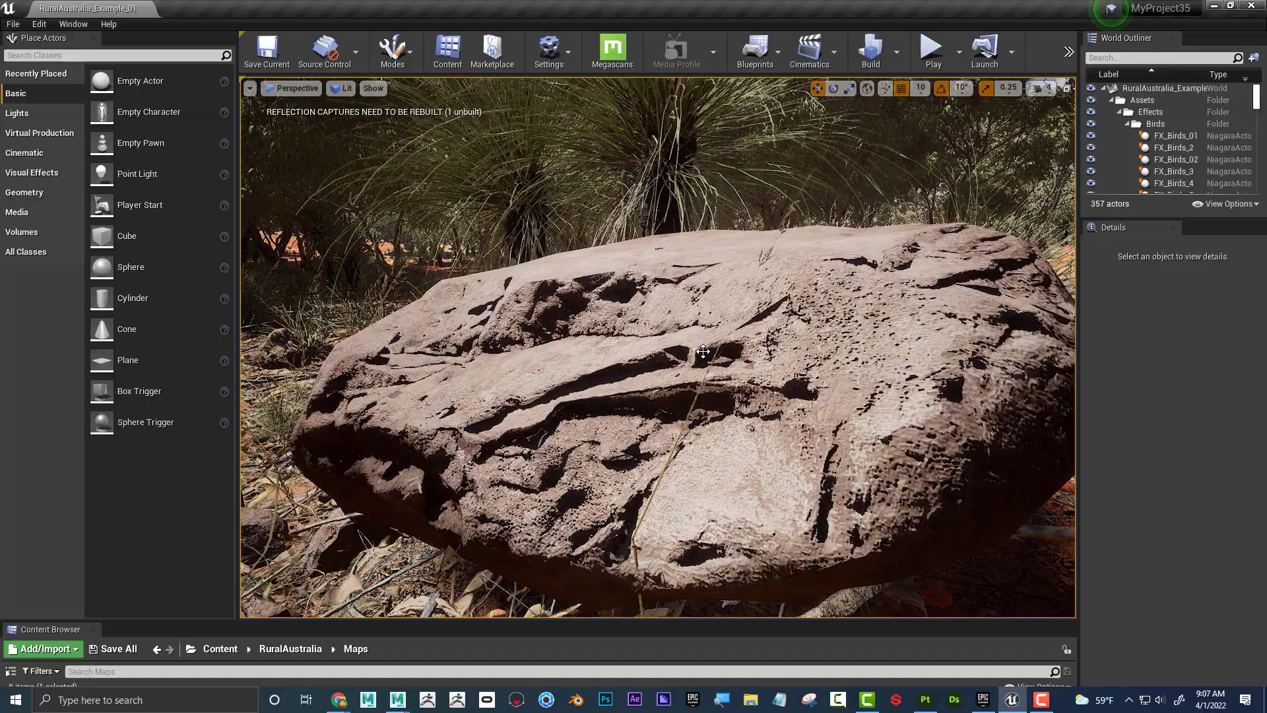
left_click(594, 321)
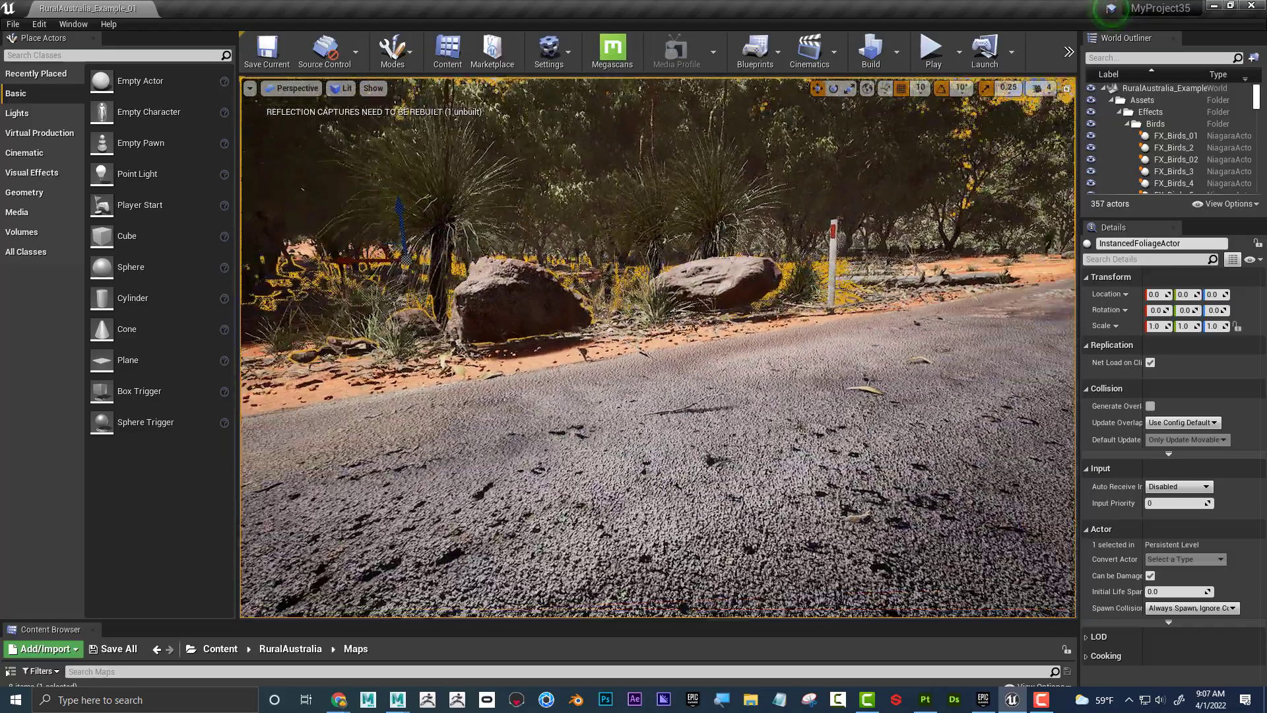
Examine the roadside rock from far across the road and again from close range in lit view.
key("e")
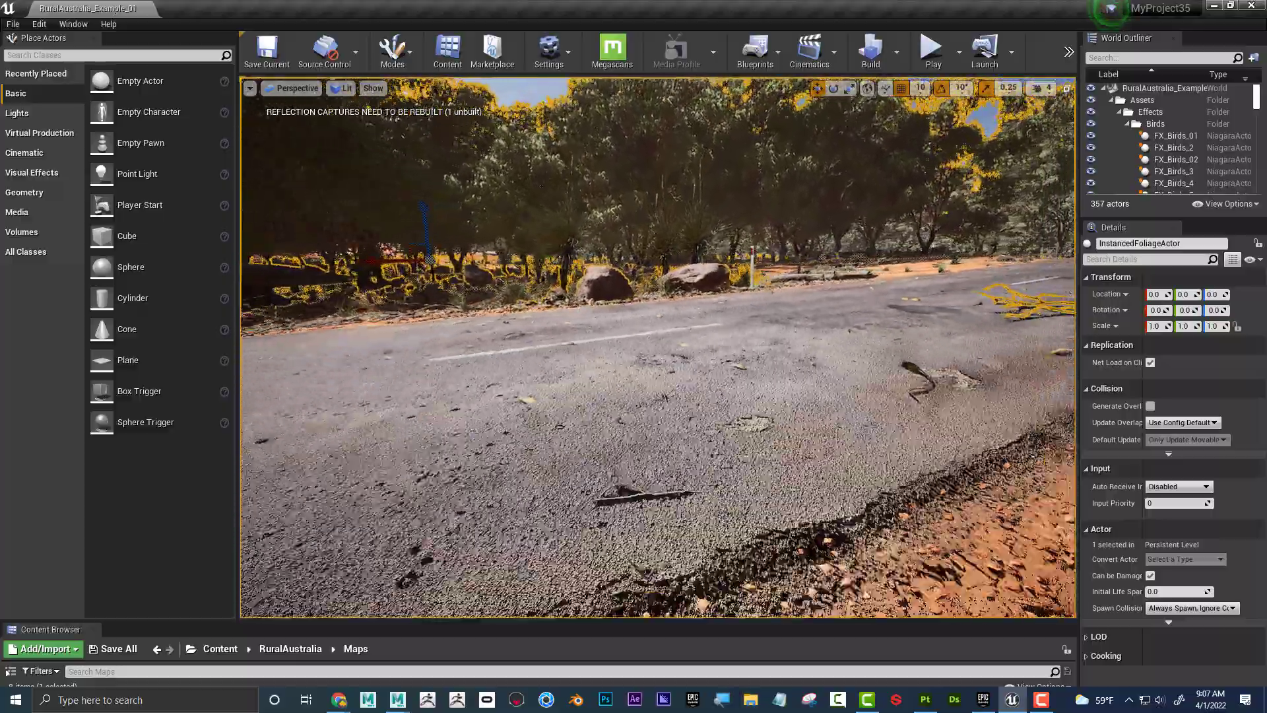
key("s")
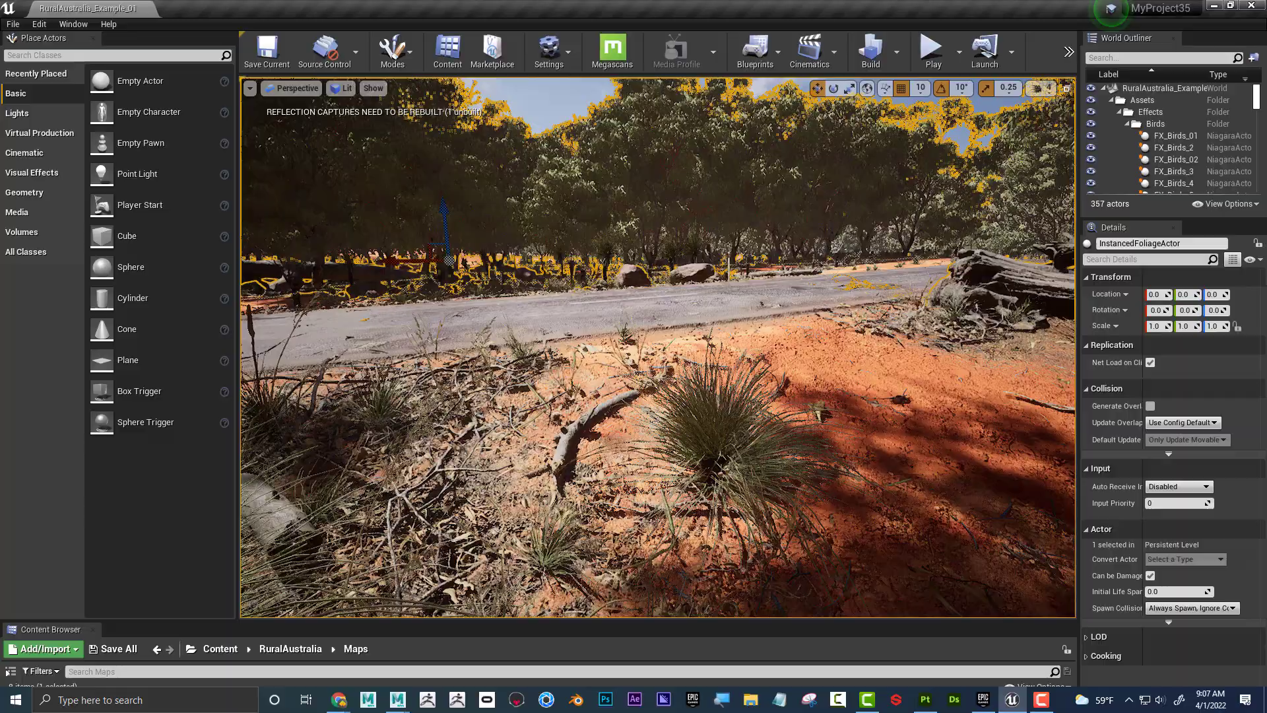
key("s")
right_click_drag(662, 264, 683, 263)
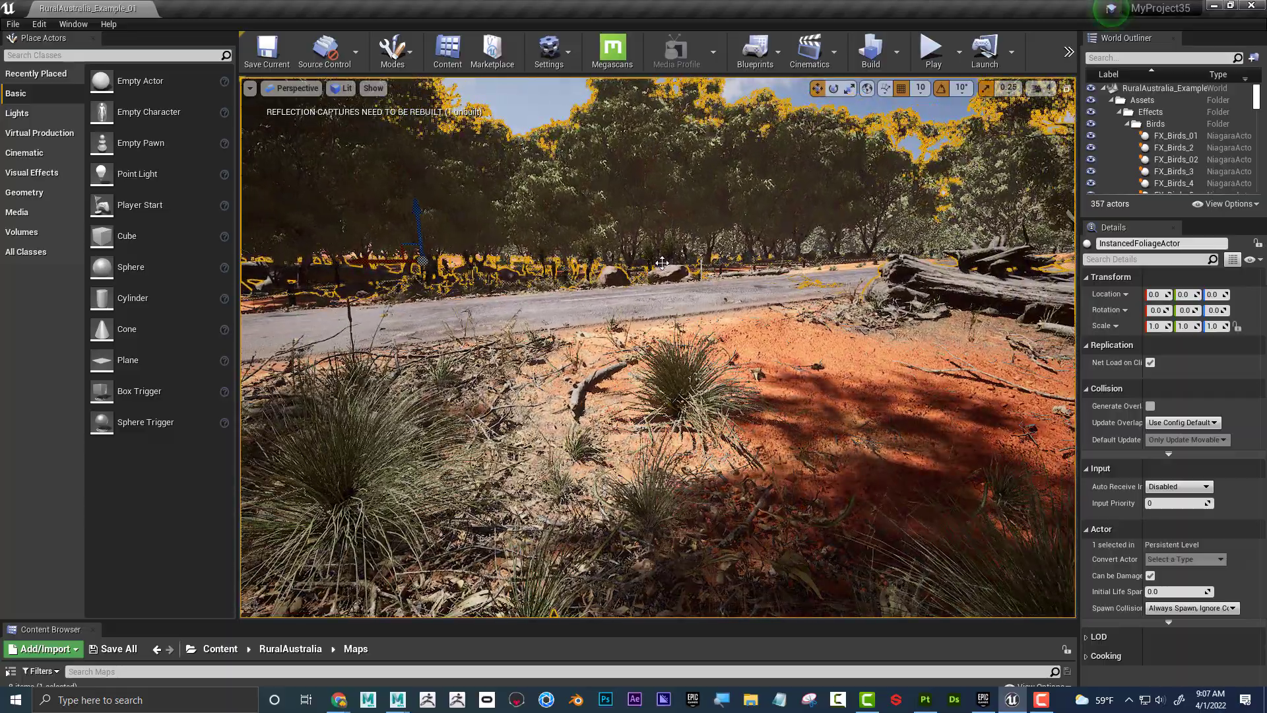
mouse_move(662, 264)
right_mouse_down()
mouse_move(703, 264)
mouse_move(654, 264)
right_mouse_up()
key("w")
key("w")
key("w")
key("d")
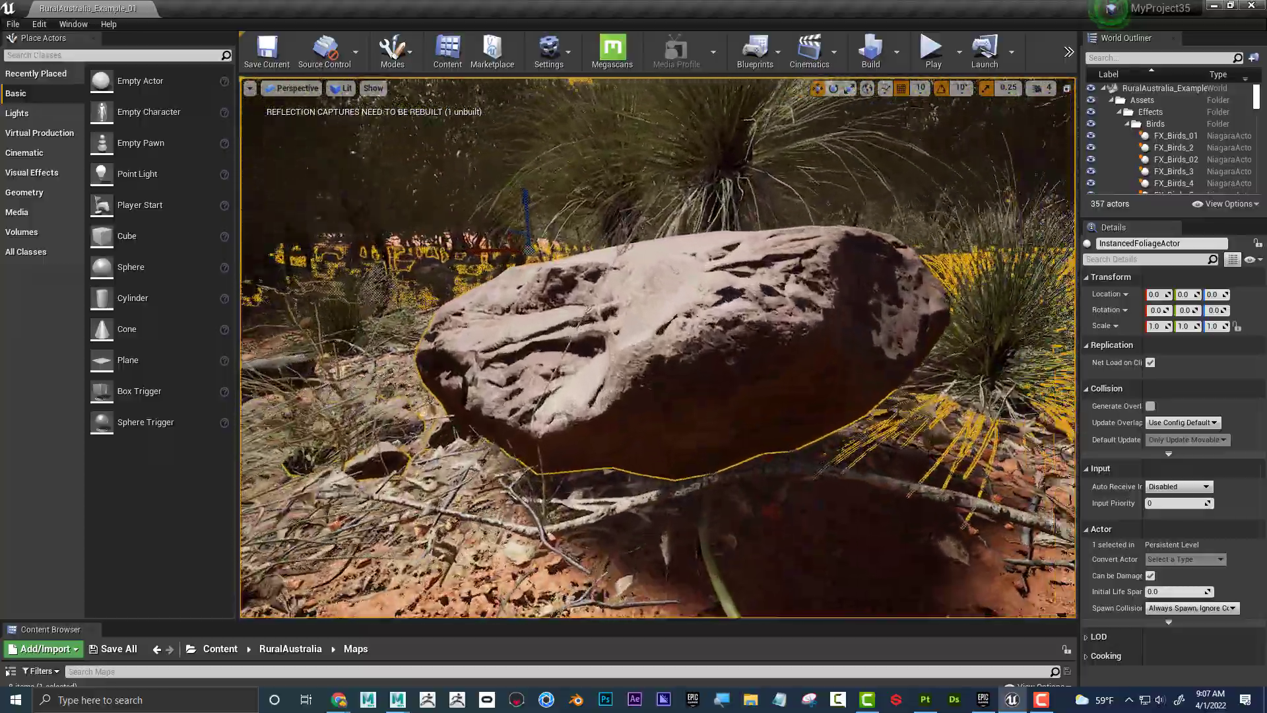
right_click_drag(613, 347, 631, 348)
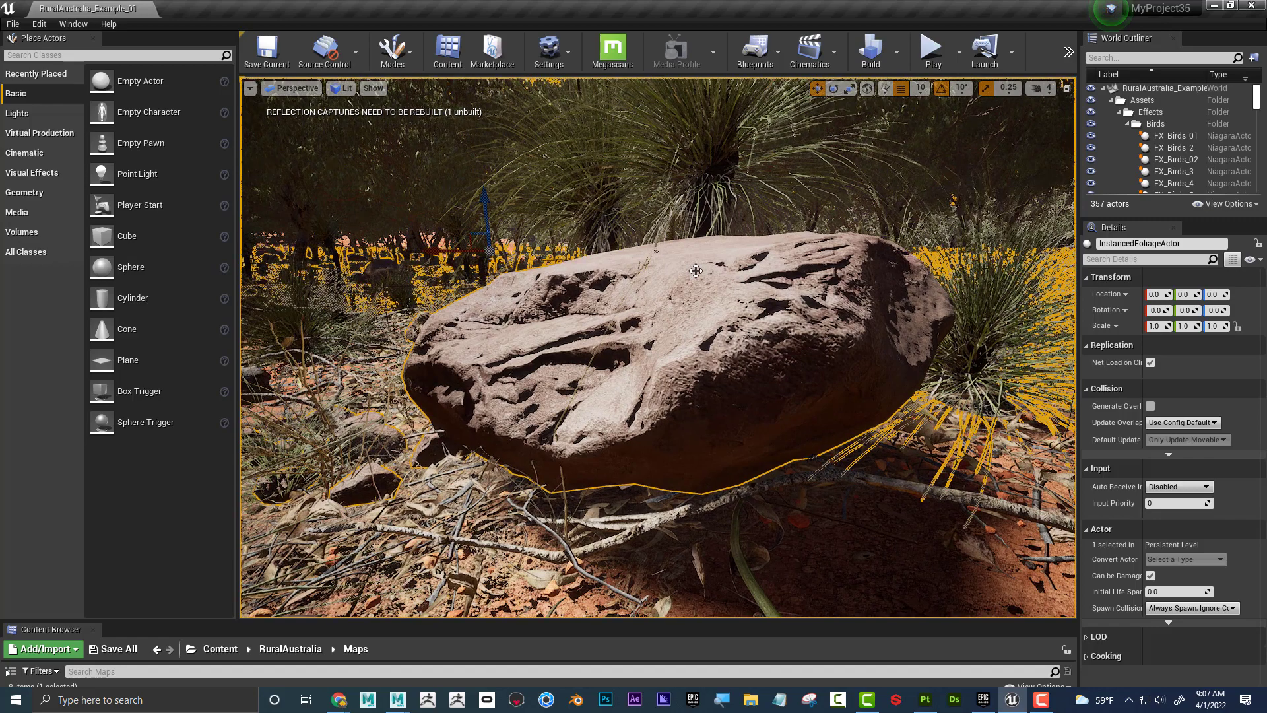
Set the viewport's view mode to Mesh LOD Coloration.
left_click(348, 89)
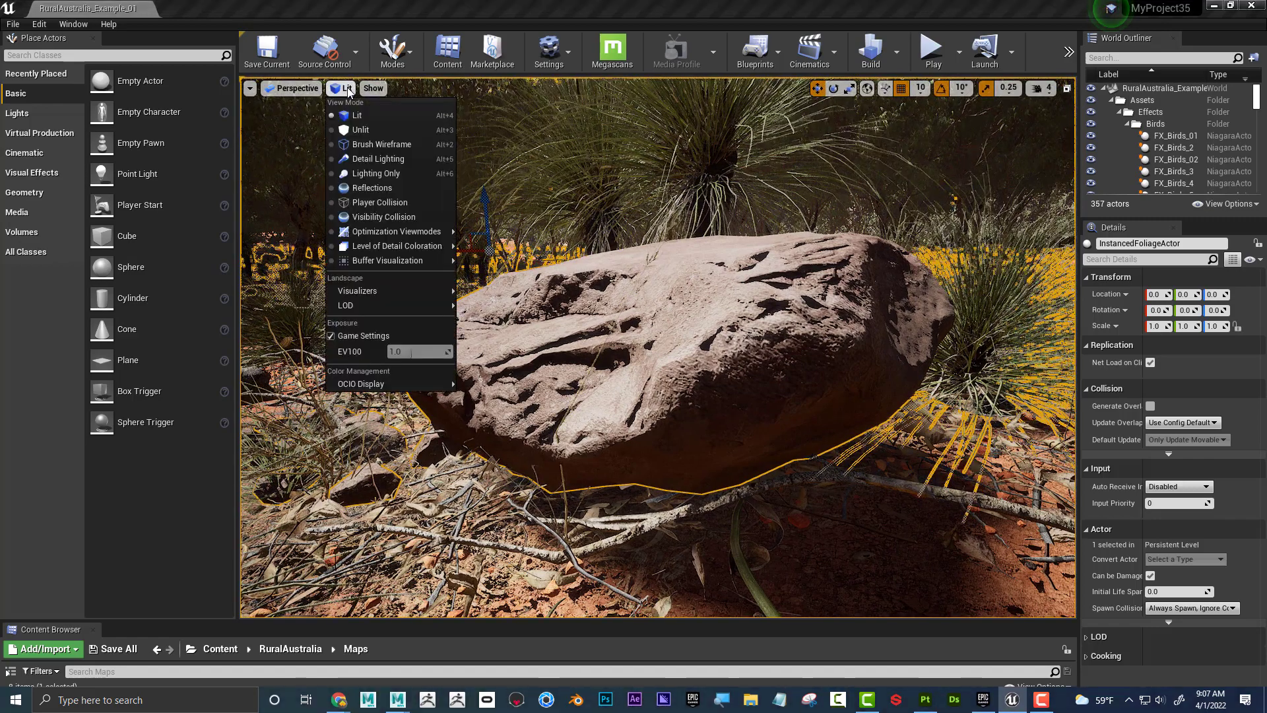
mouse_move(406, 247)
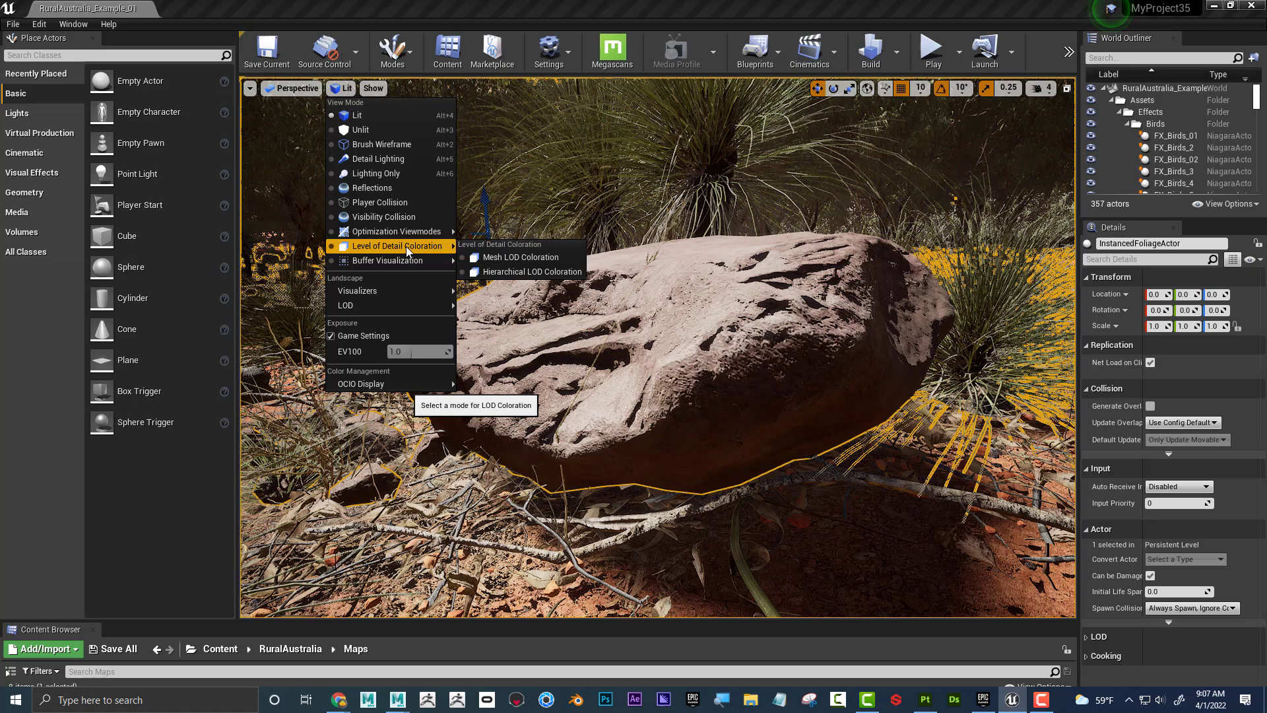
left_click(518, 259)
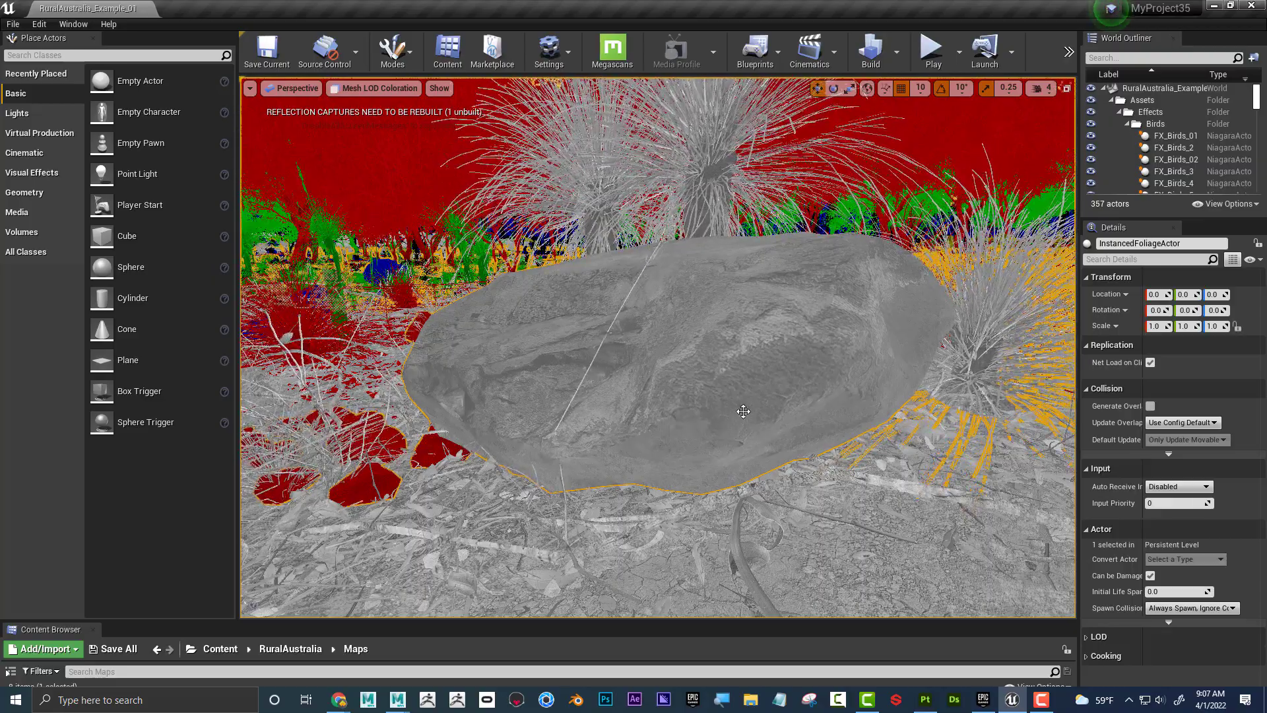
Examine how the rocks' LOD coloration changes while backing away from them across the road.
mouse_move(743, 411)
right_mouse_down()
mouse_move(693, 403)
mouse_move(776, 406)
mouse_move(700, 403)
mouse_move(759, 399)
right_mouse_up()
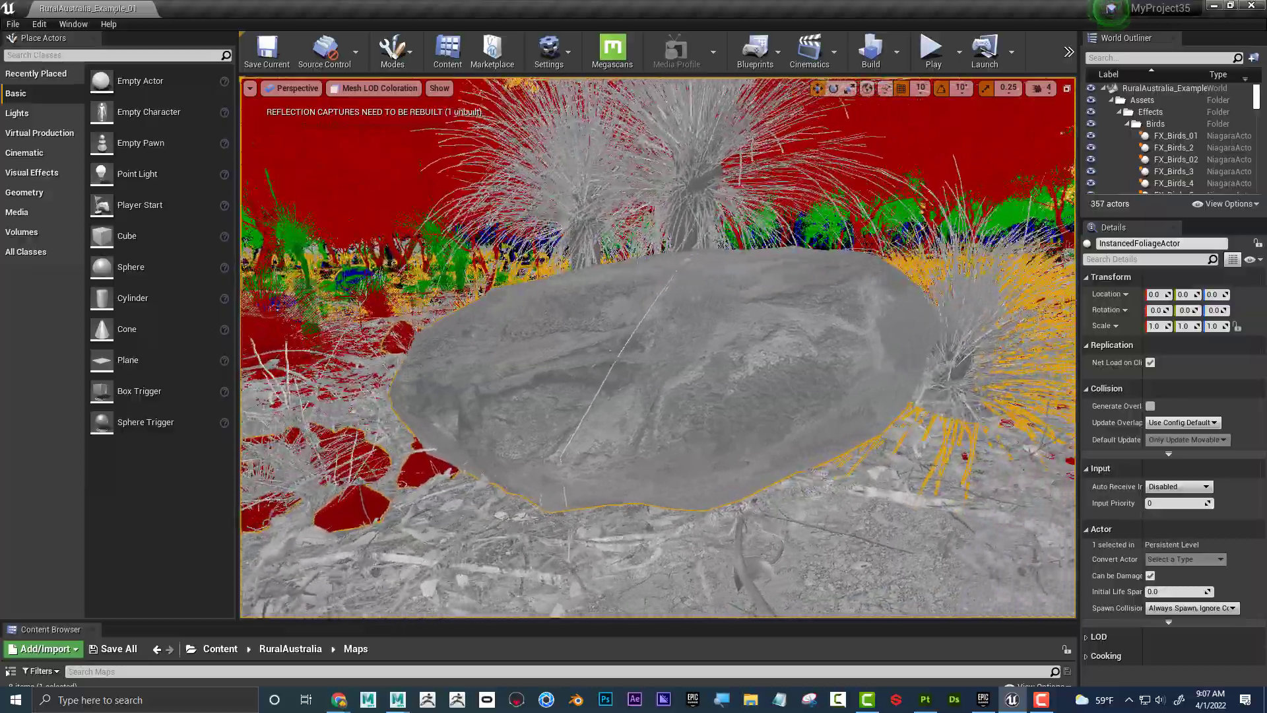
middle_click_drag(743, 405, 763, 371)
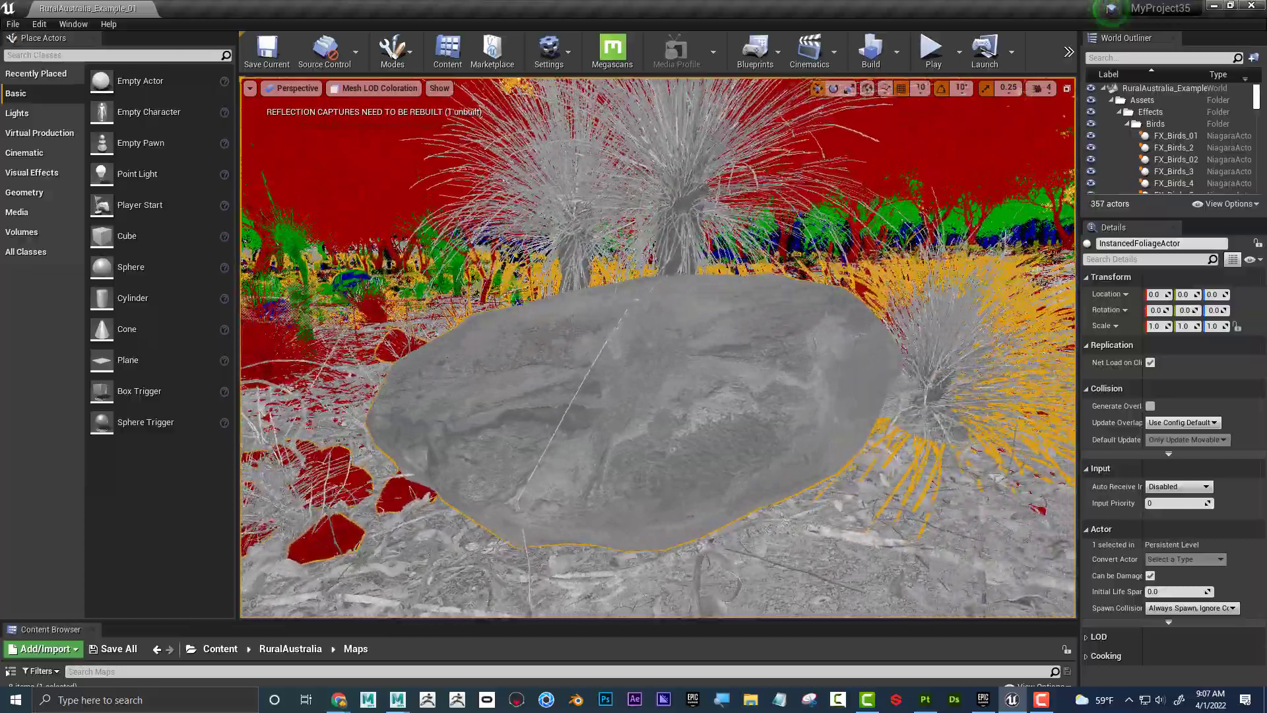
key("s")
right_click_drag(762, 371, 746, 372)
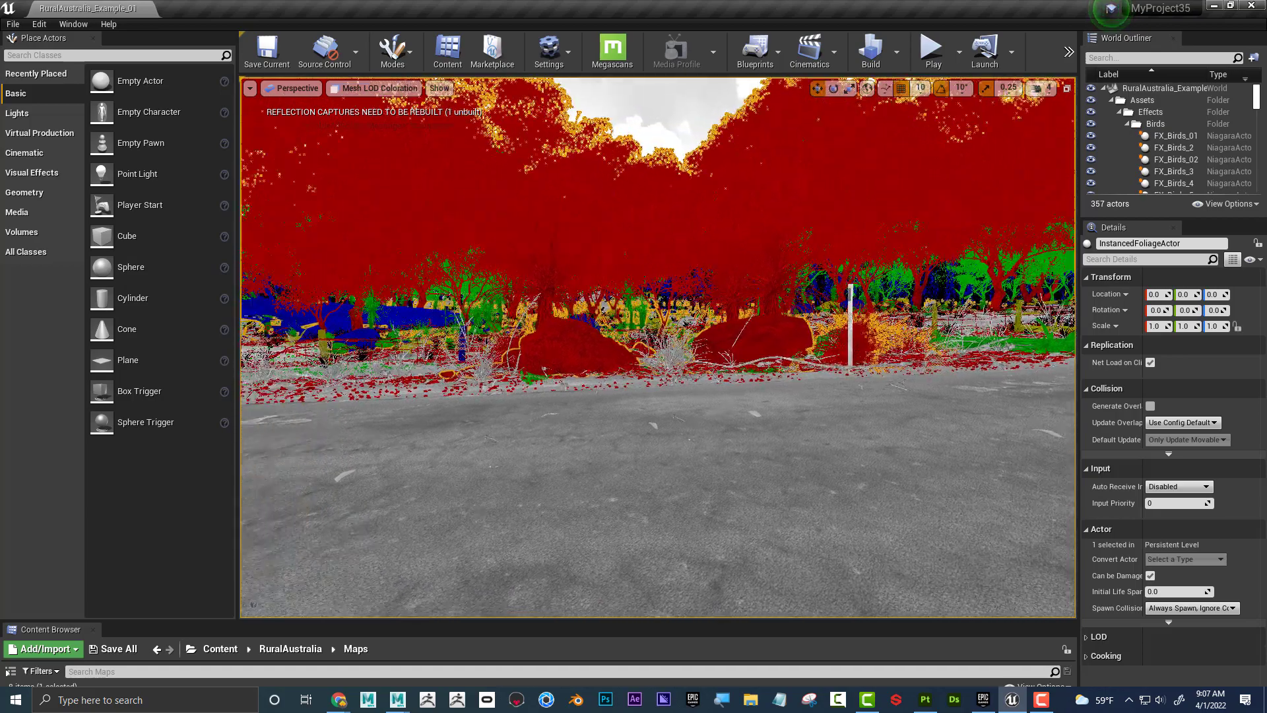
right_click_drag(746, 372, 781, 386)
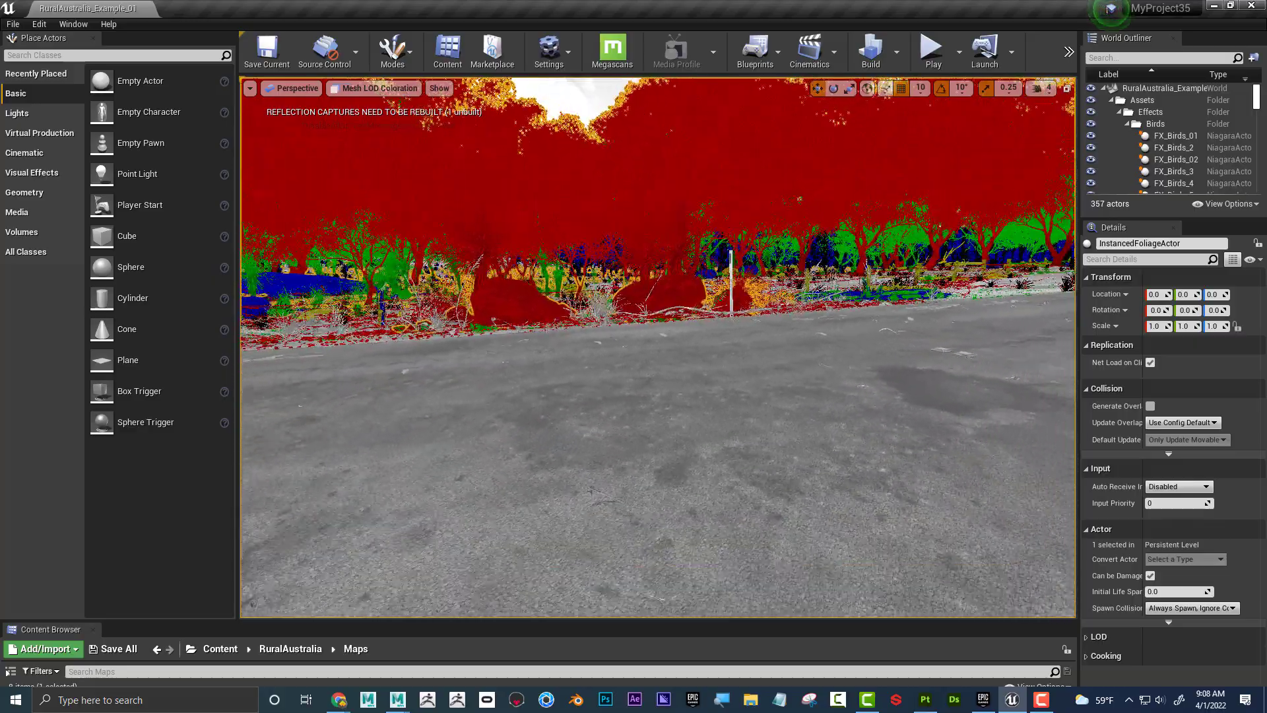
key("s")
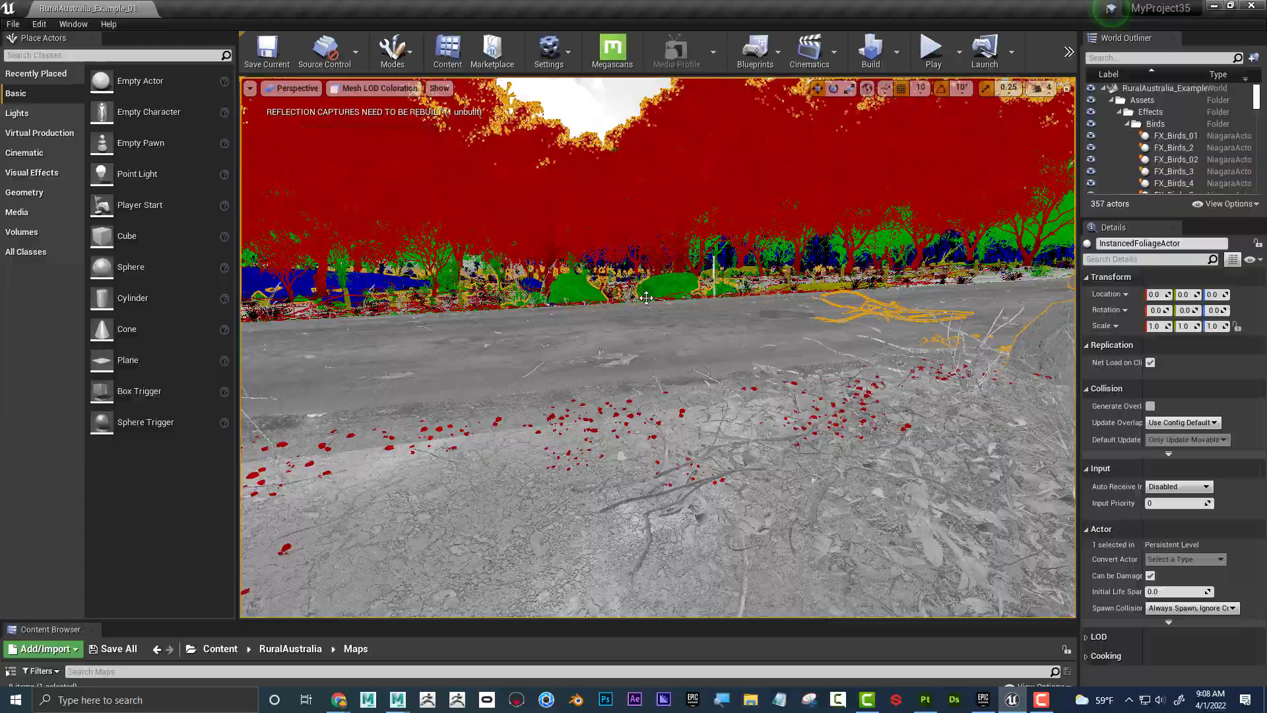
right_click_drag(684, 293, 707, 292)
key("s")
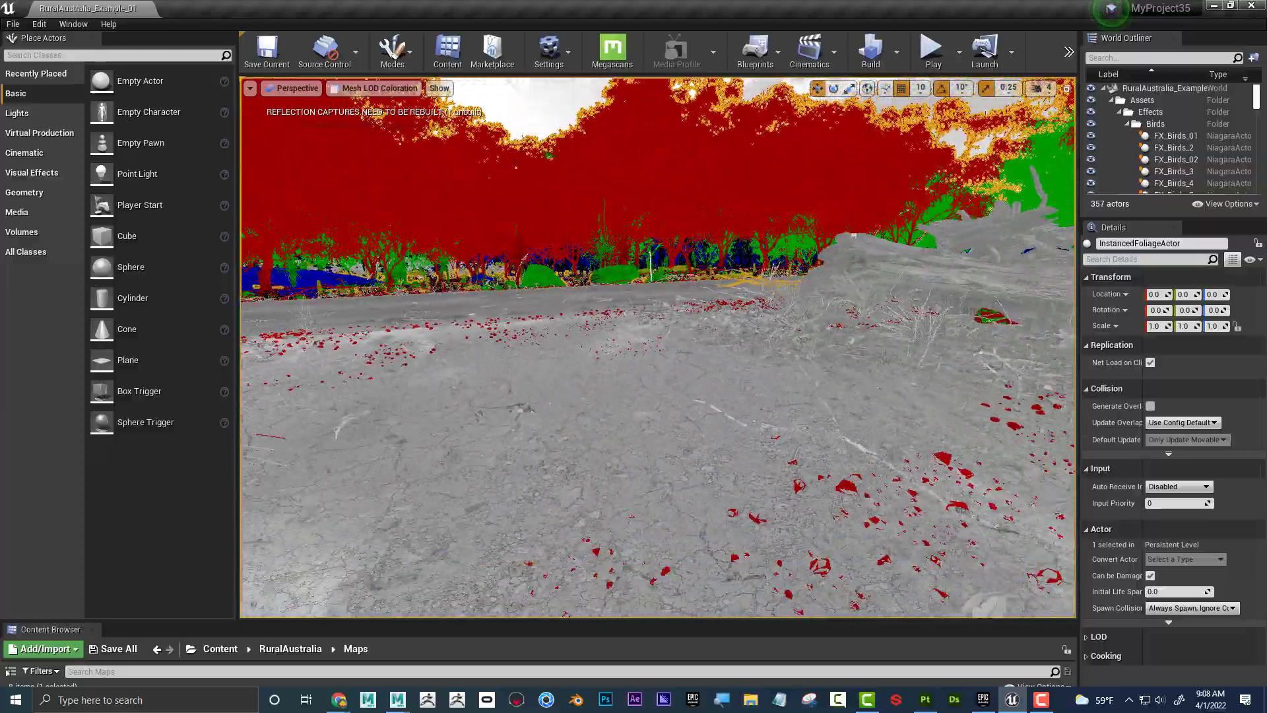
key("s")
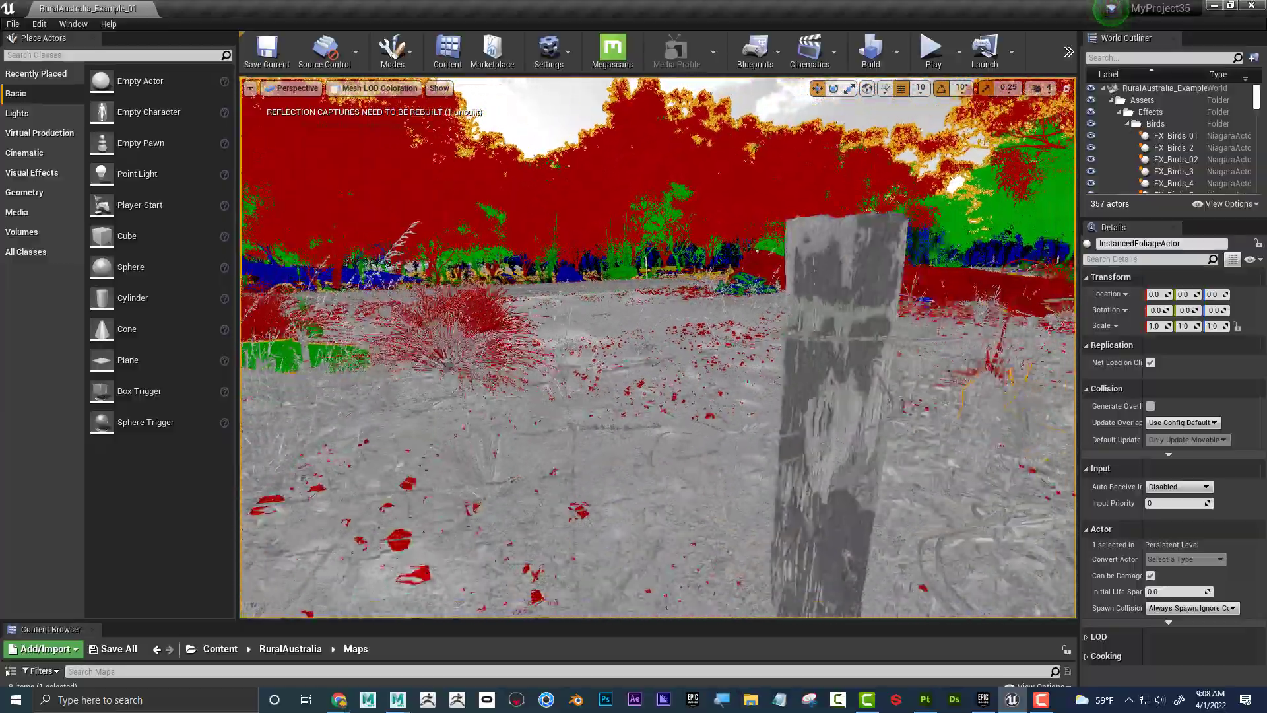
Inspect the LOD coloration of the rocks, plants and trees from several distances, ending close to the roadside rock.
right_click_drag(695, 293, 581, 323)
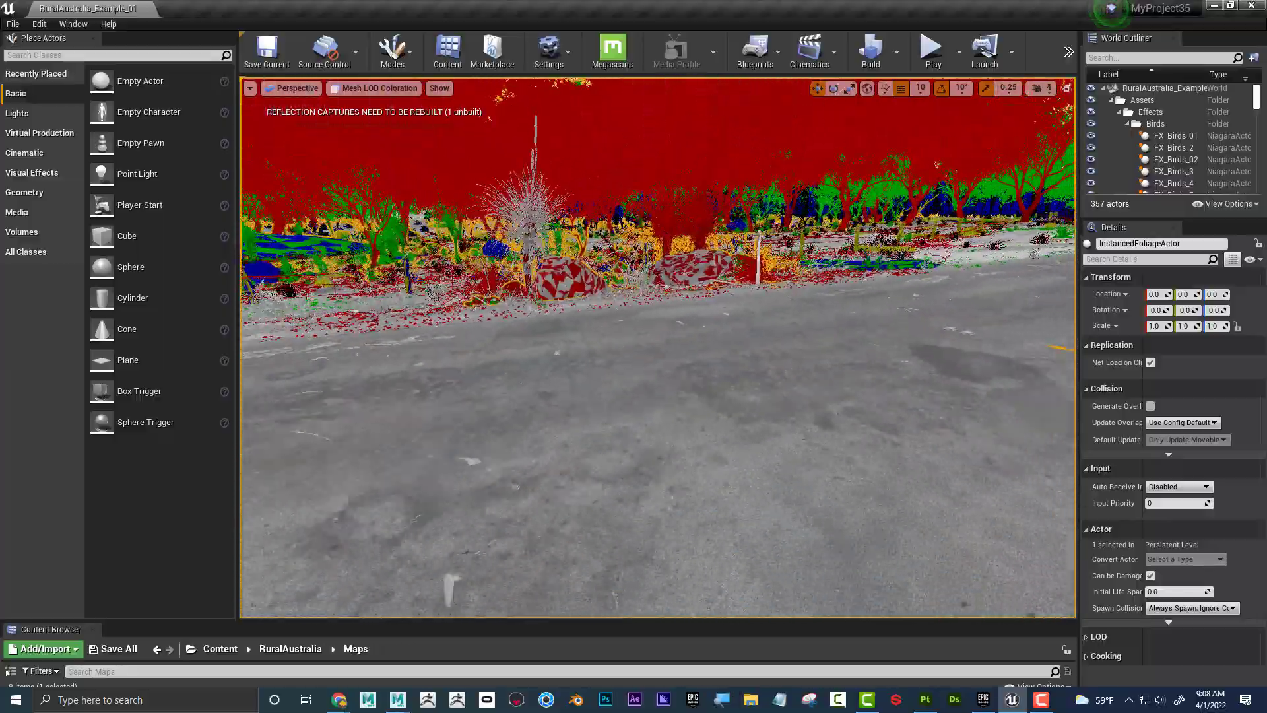
right_click_drag(581, 322, 574, 322)
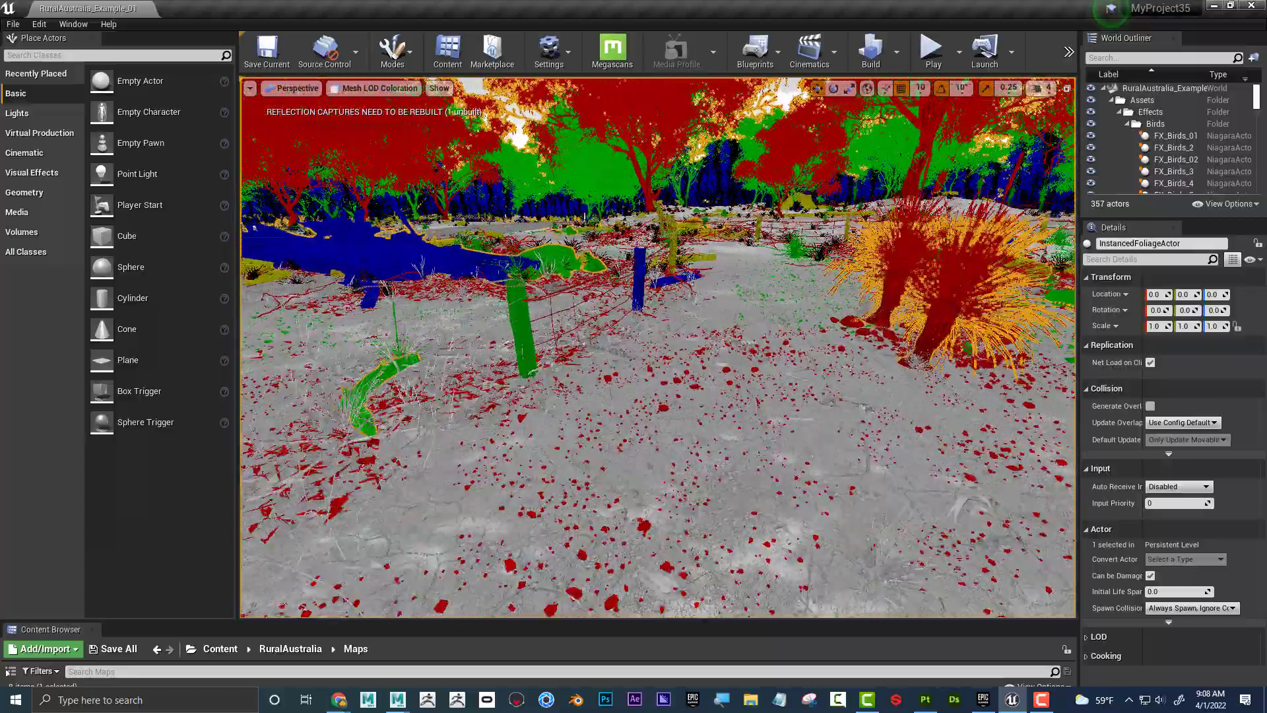
right_click_drag(658, 347, 574, 322)
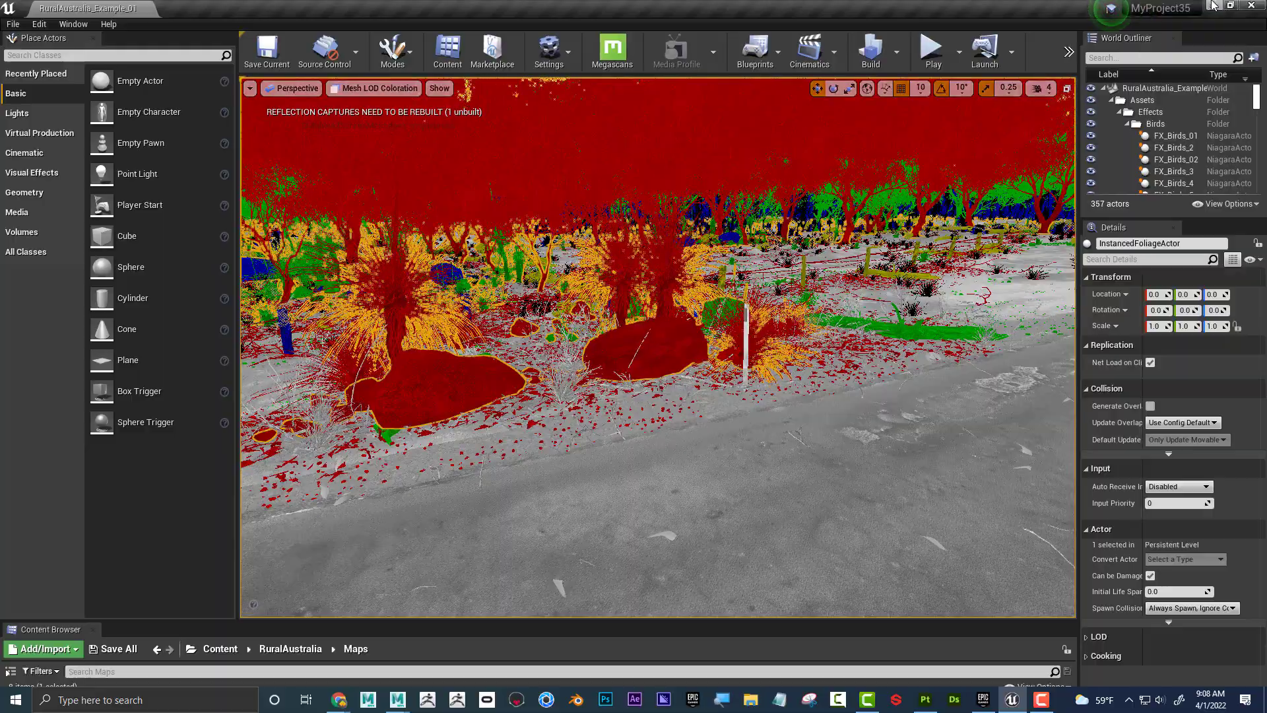
mouse_move(658, 347)
right_mouse_down()
mouse_move(686, 347)
mouse_move(664, 347)
right_mouse_up()
key("s")
key("w")
right_click_drag(575, 323, 574, 322)
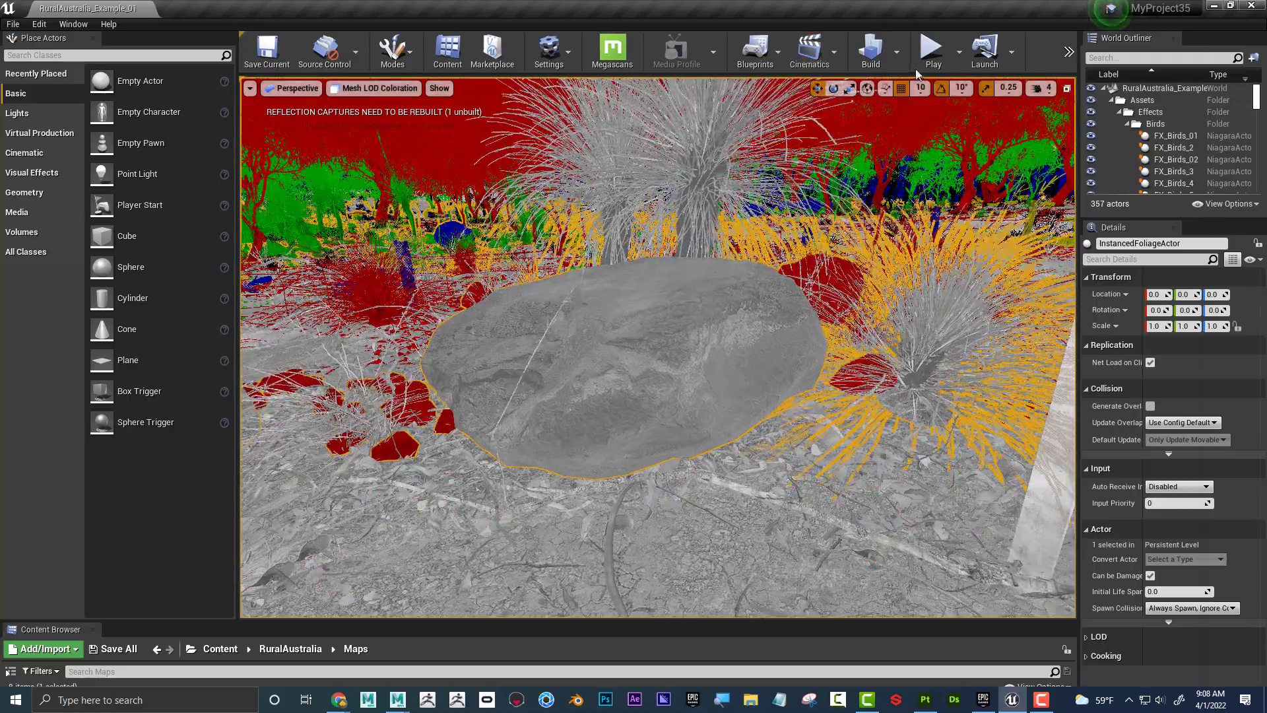
Move the Unreal Editor window aside, switch to the Chrome window with the Quixel Megascans home page and maximize it.
left_click_drag(883, 8, 1266, 486)
left_click_drag(1266, 264, 885, 189)
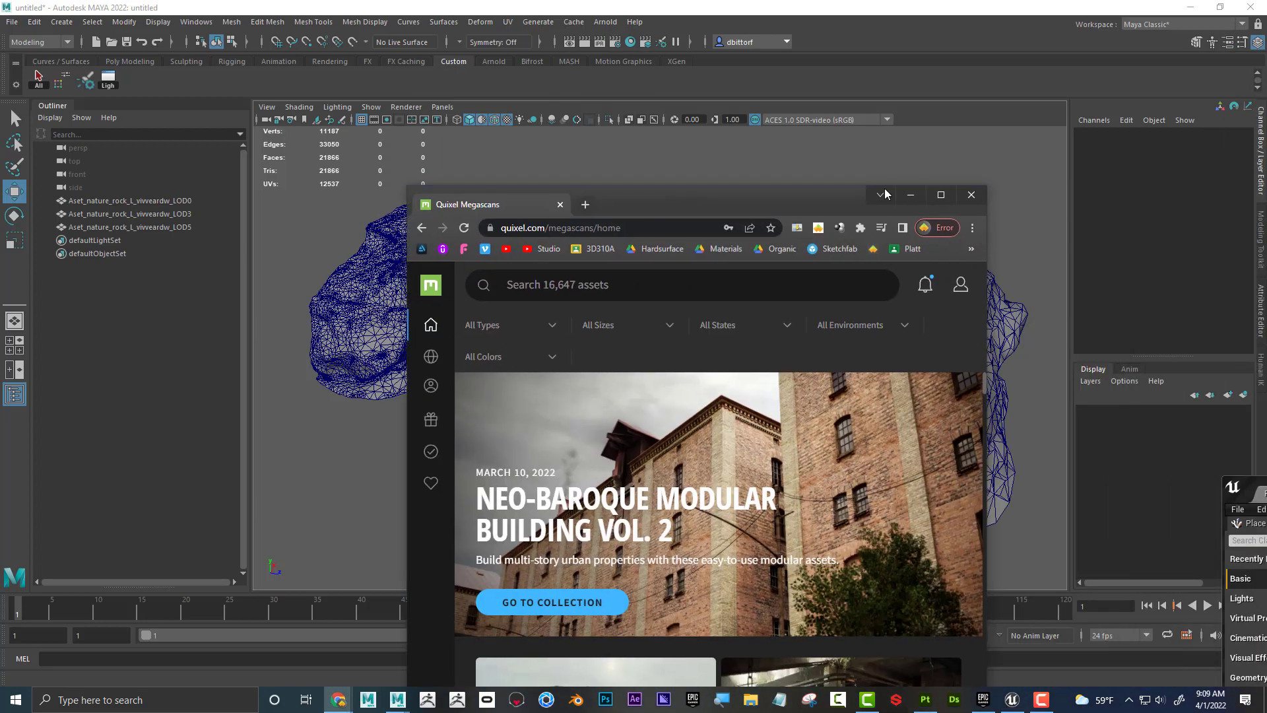
left_click(945, 194)
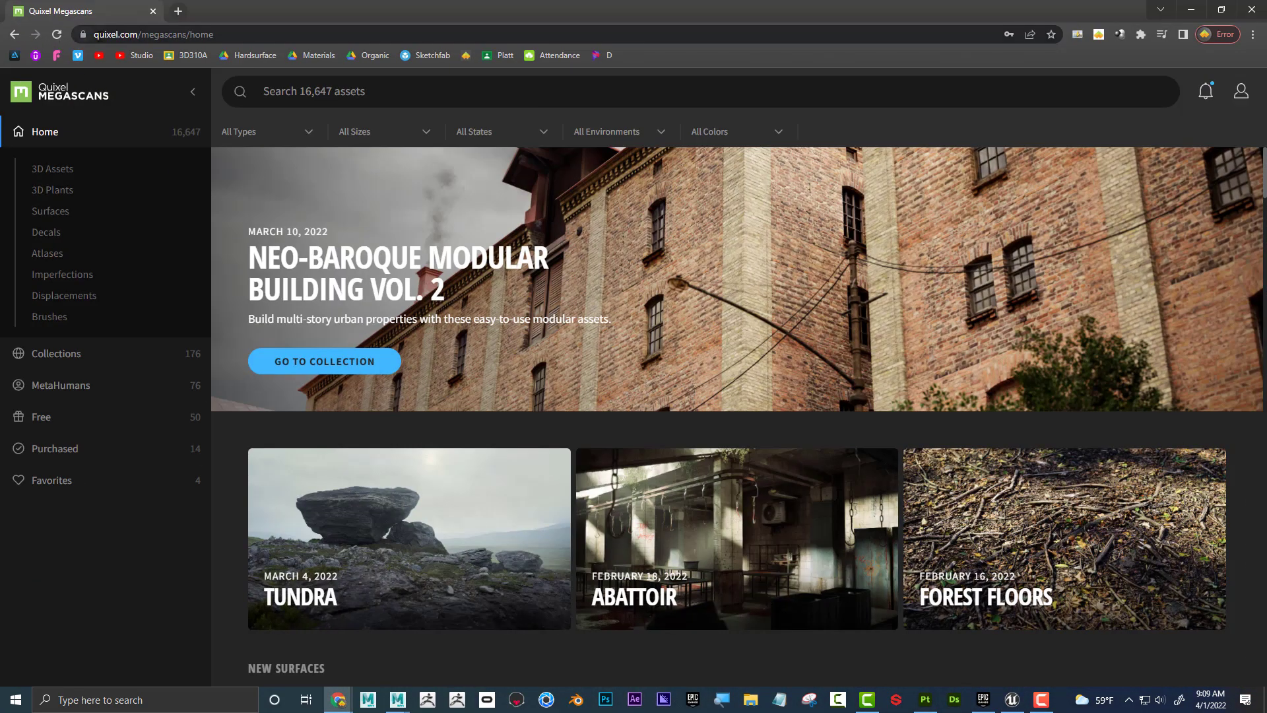
left_click_drag(92, 34, 136, 35)
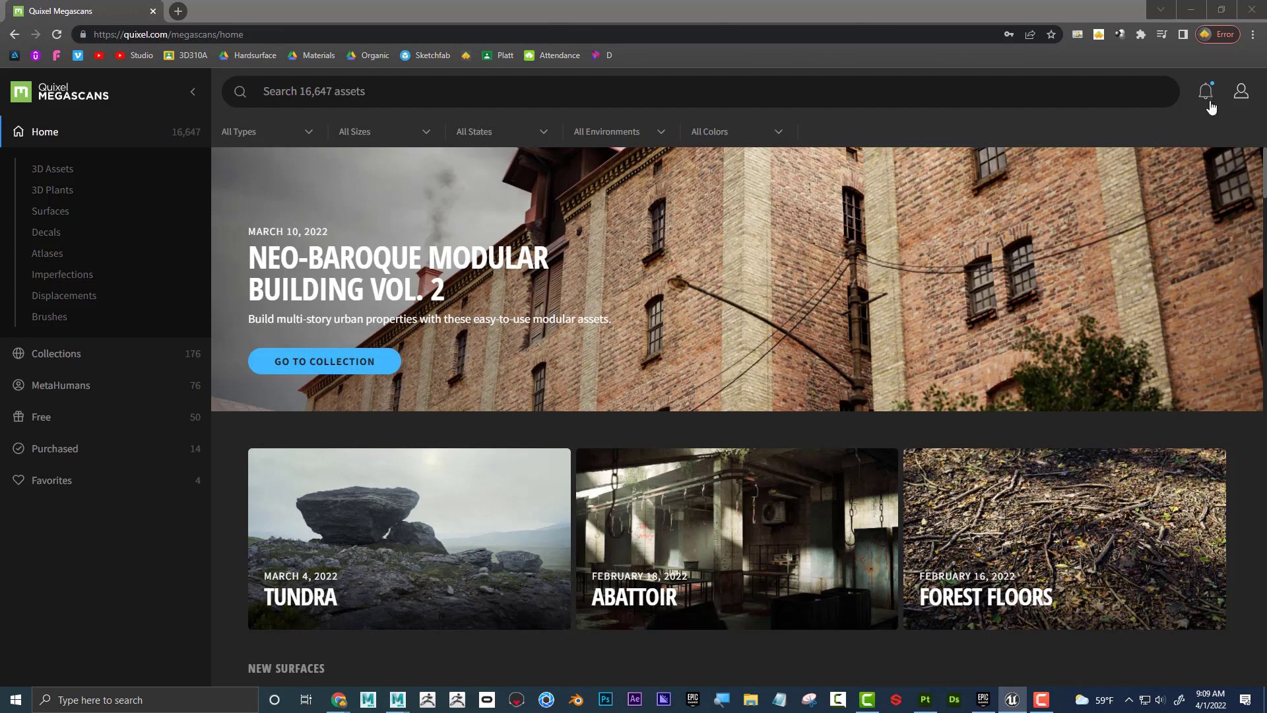
Look through the newest and latest assets on the Megascans home page and open the 3D Assets category.
scroll(642, 369, "down", 7)
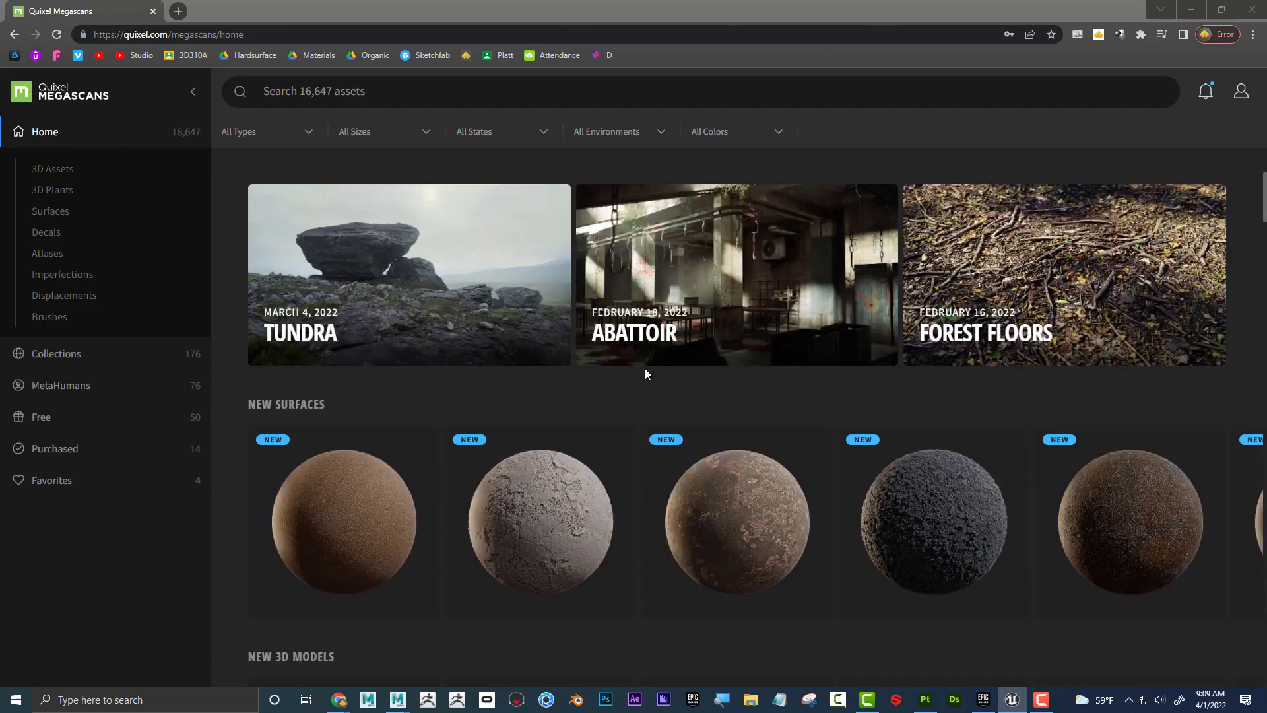
scroll(645, 374, "down", 20)
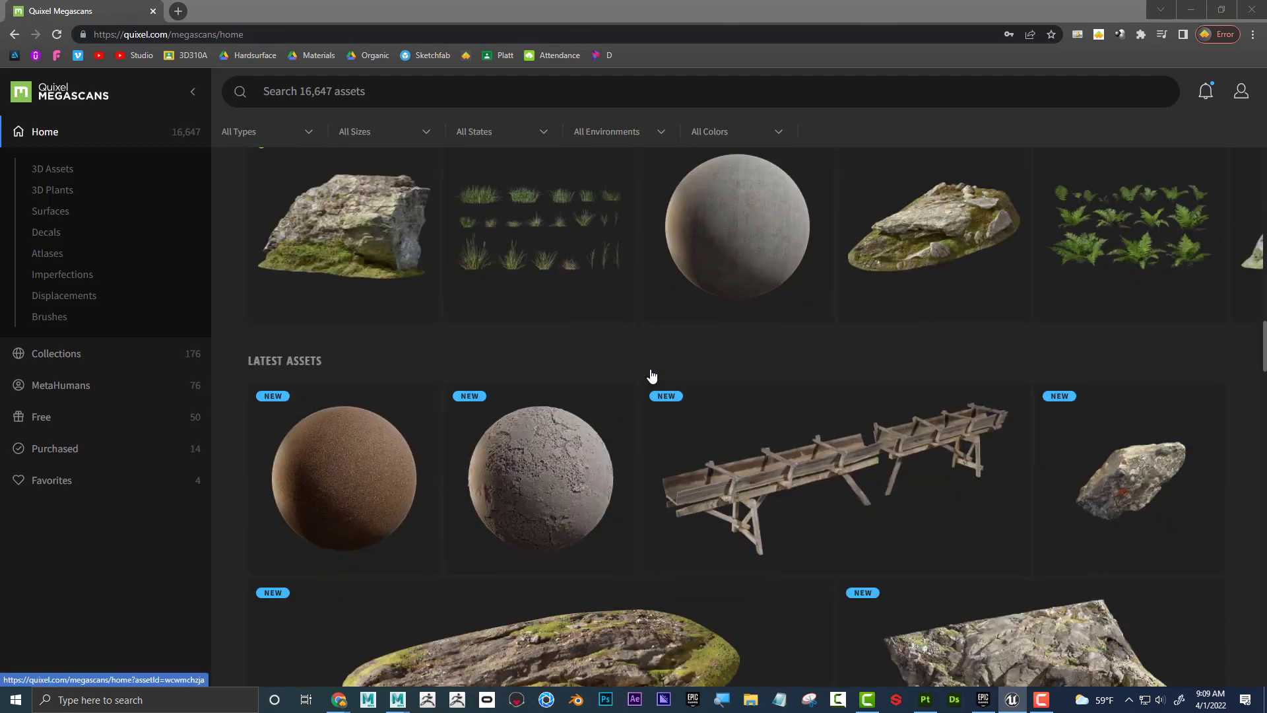
left_click(55, 172)
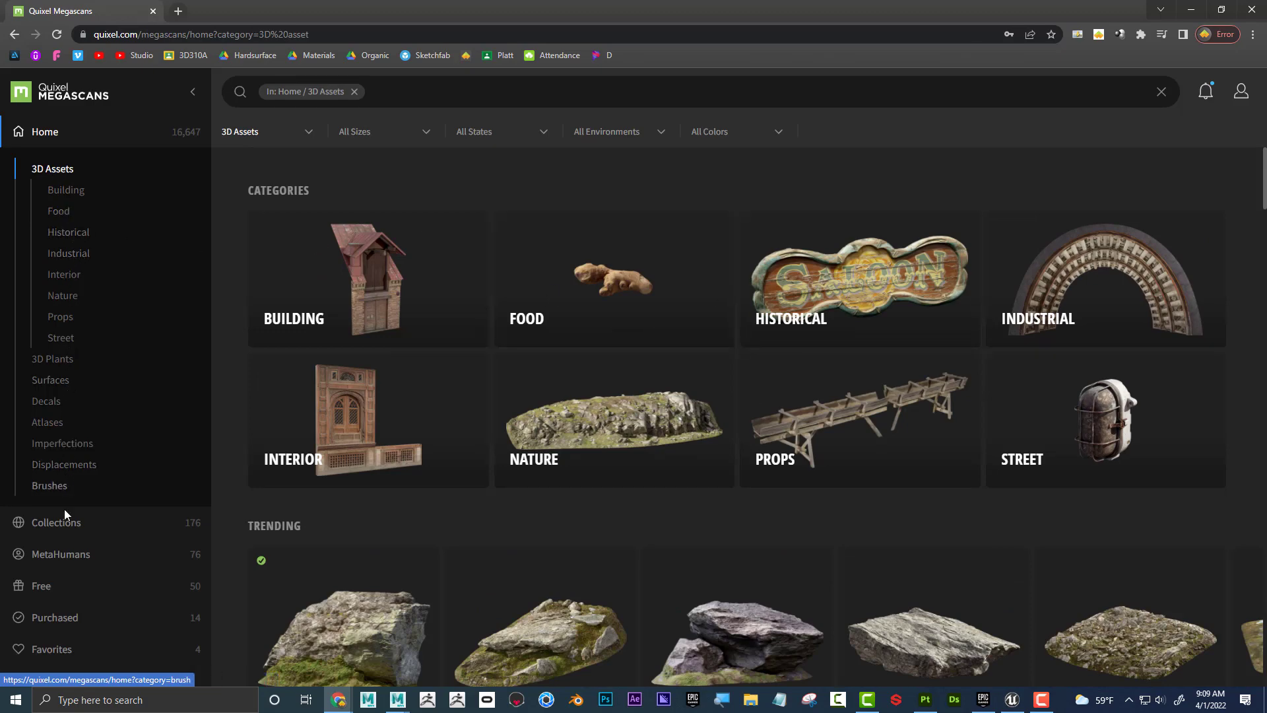
Open the Megascans Collections and look through the environment, essential, community and tutorial collections.
left_click(65, 526)
scroll(832, 316, "down", 5)
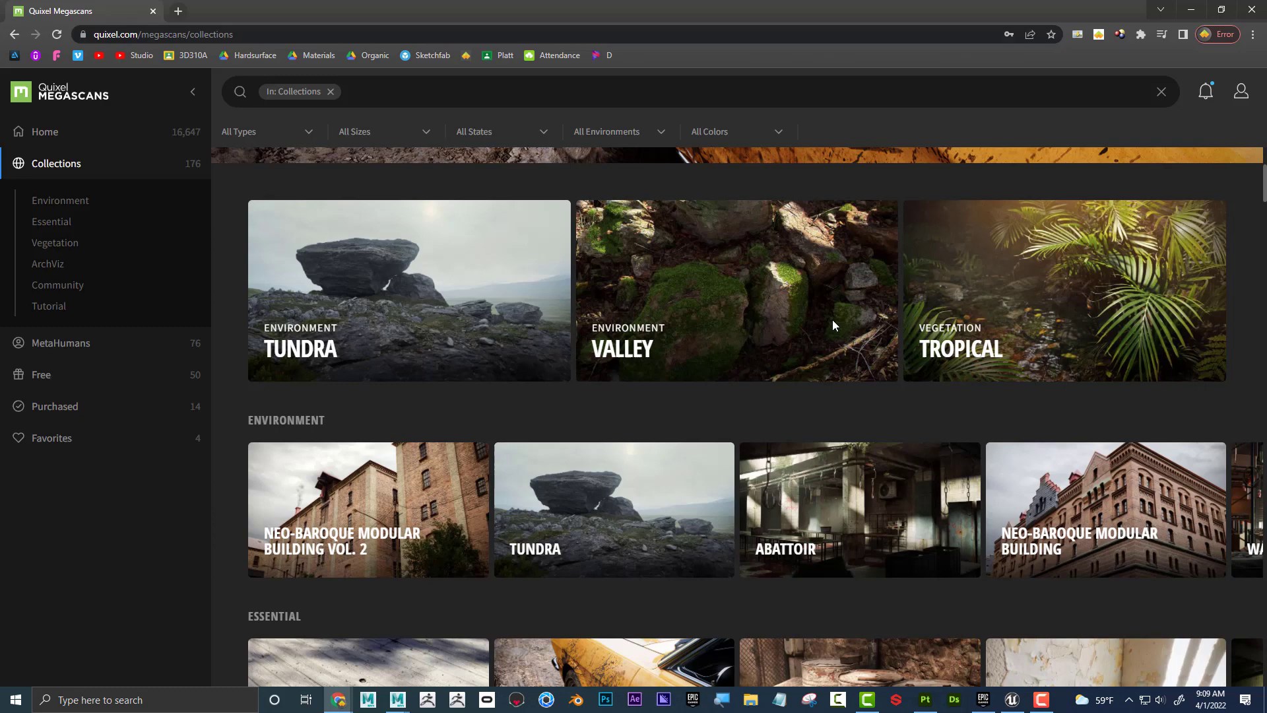
scroll(833, 319, "up", 2)
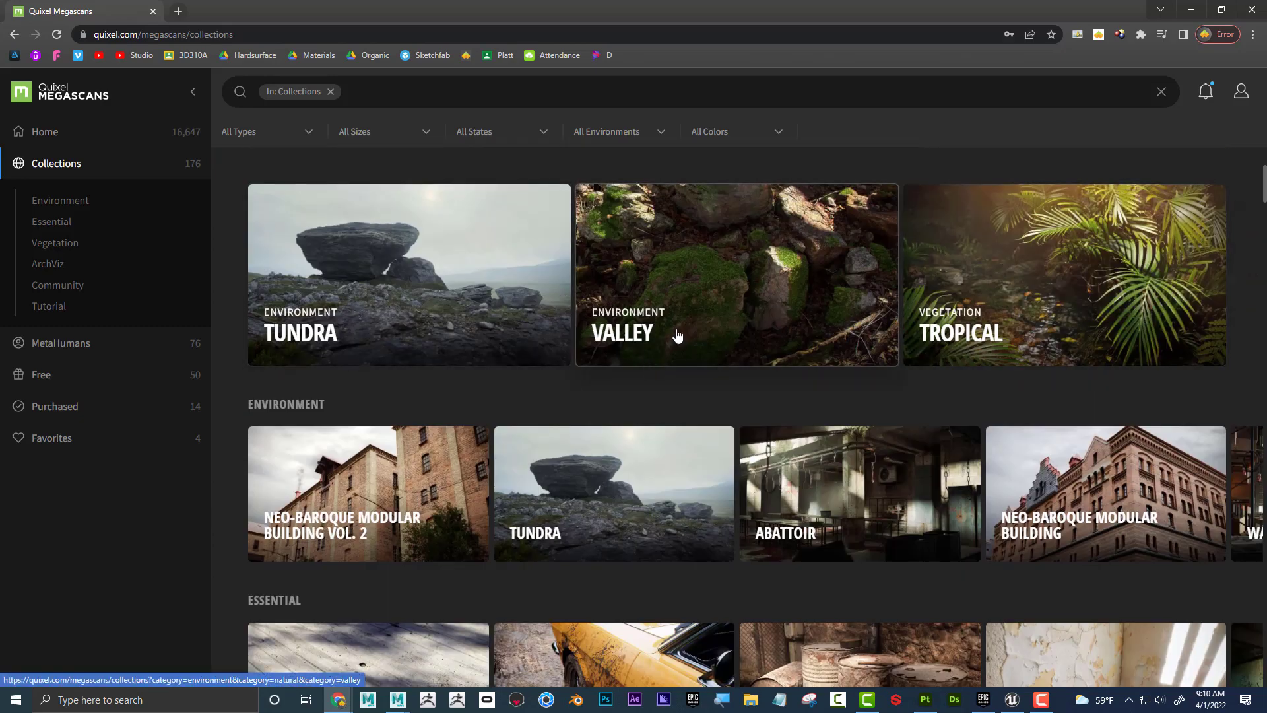
scroll(678, 335, "down", 15)
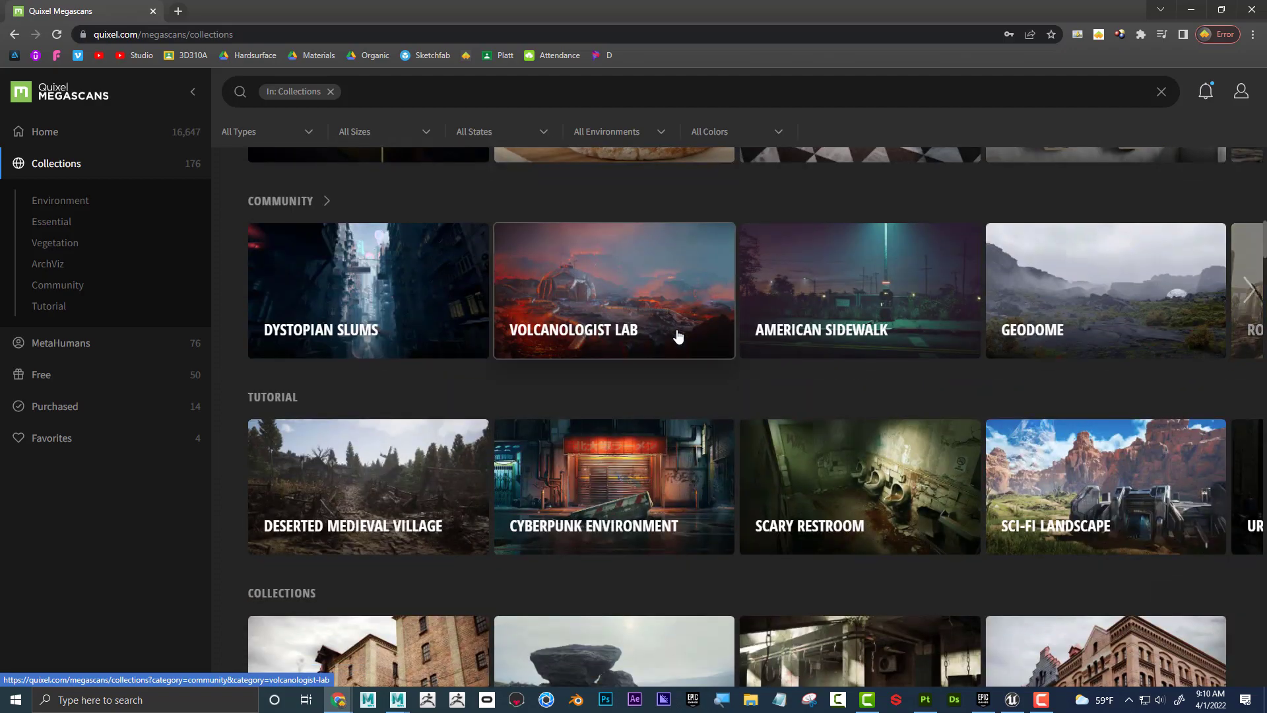
Return to the Megascans home page and open the Tundra Mossy Boulder from the trending assets.
scroll(678, 335, "up", 12)
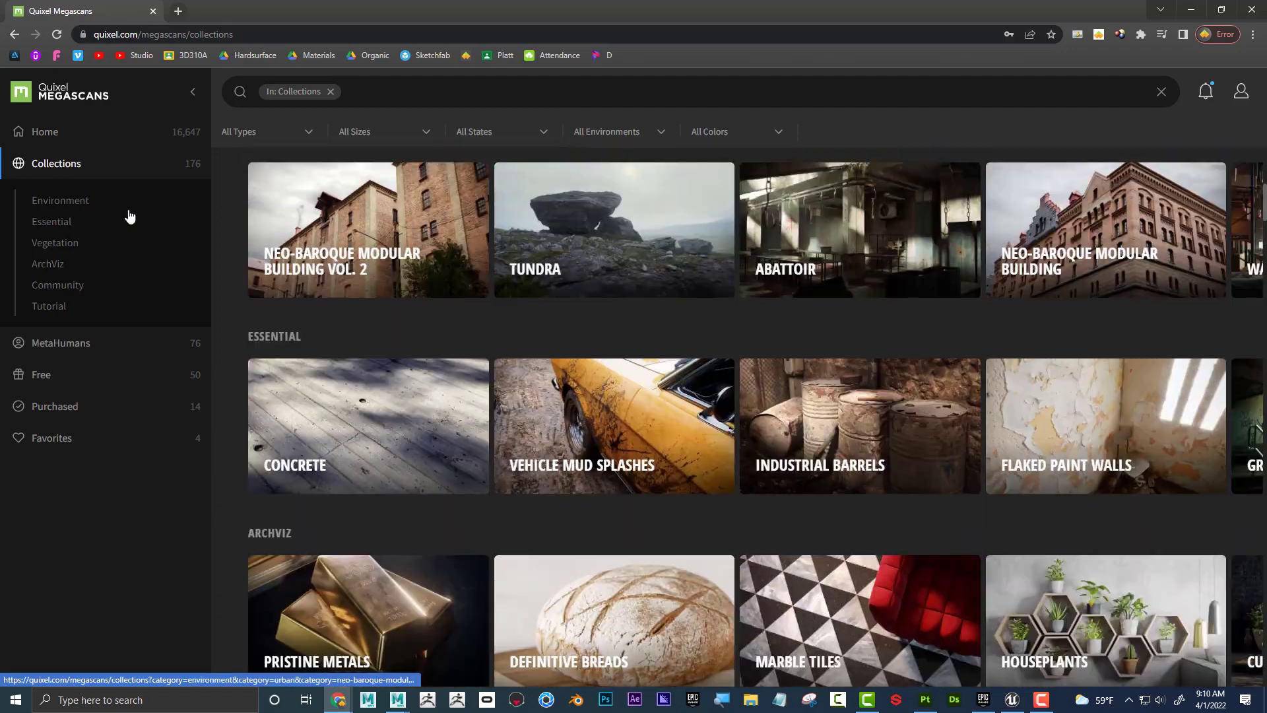
left_click(52, 134)
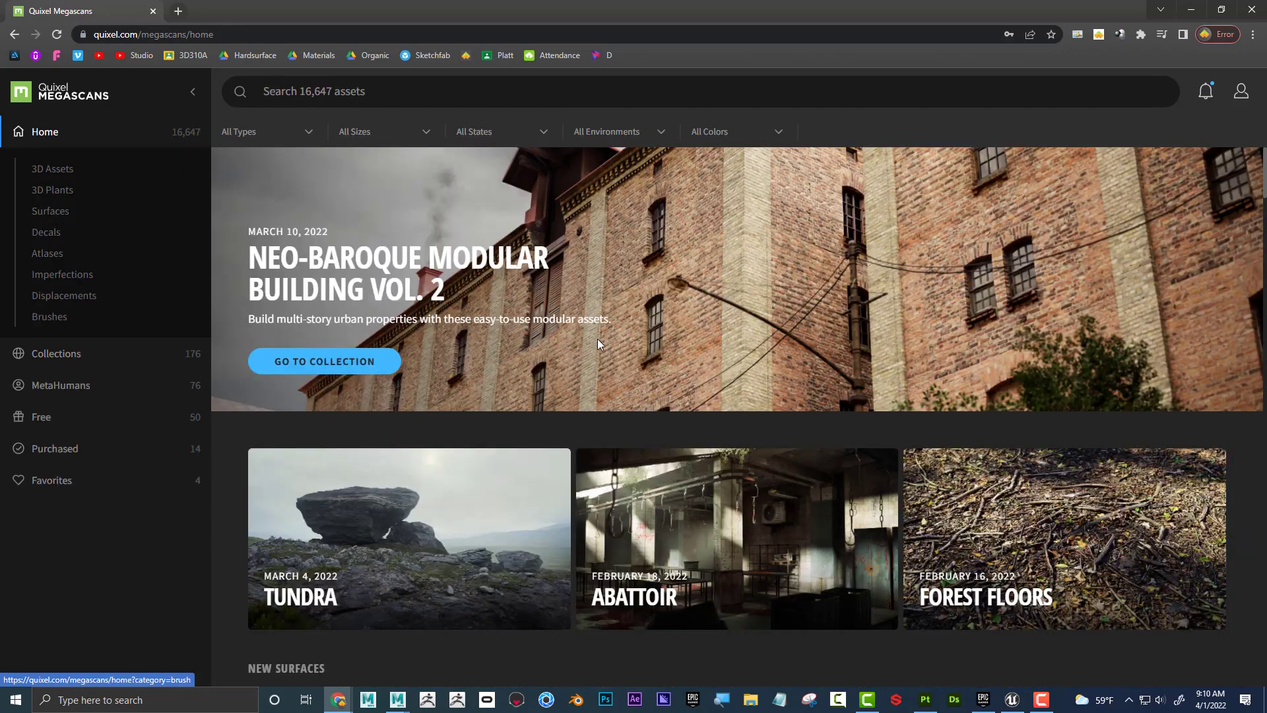
scroll(624, 338, "down", 6)
scroll(625, 338, "down", 10)
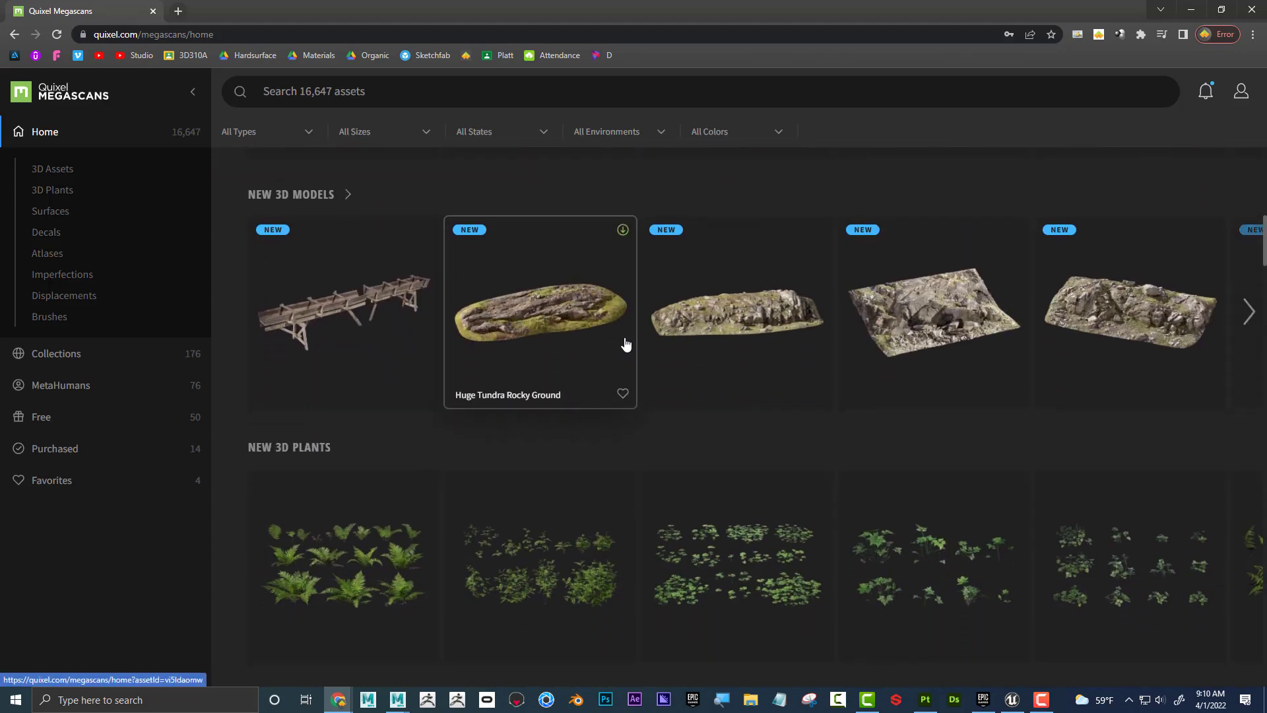
scroll(629, 349, "down", 10)
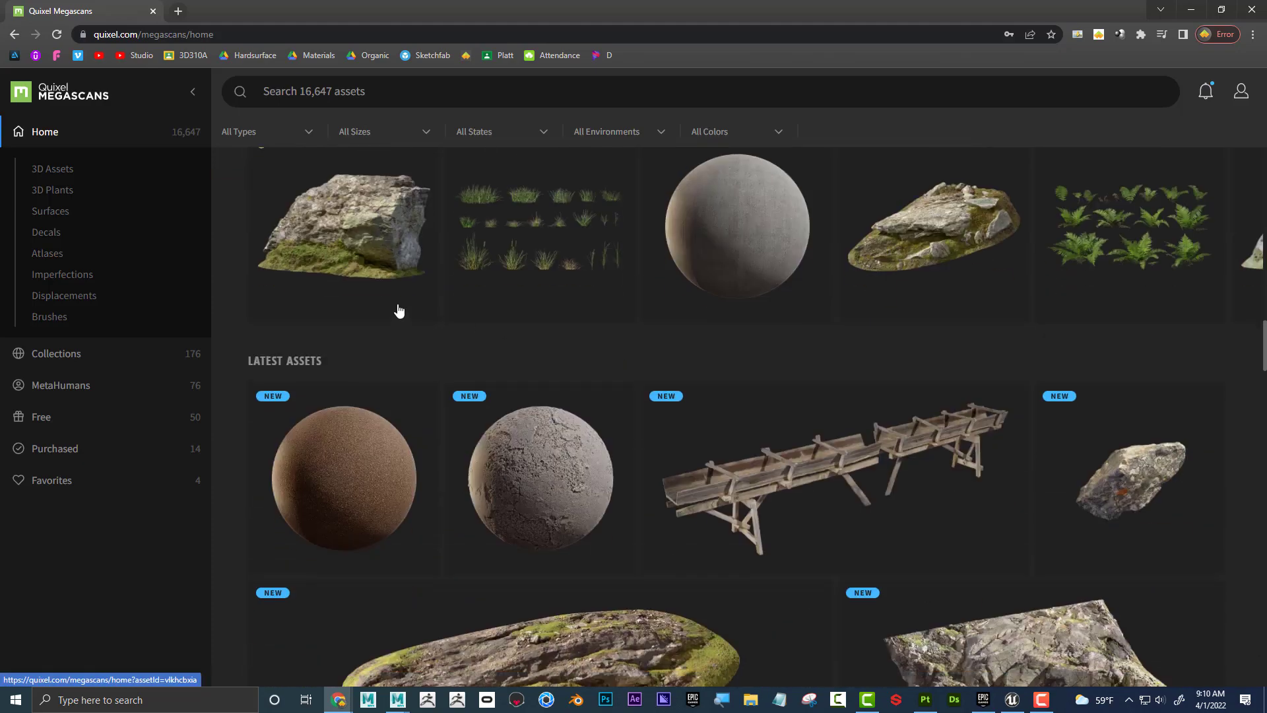
scroll(338, 238, "up", 1)
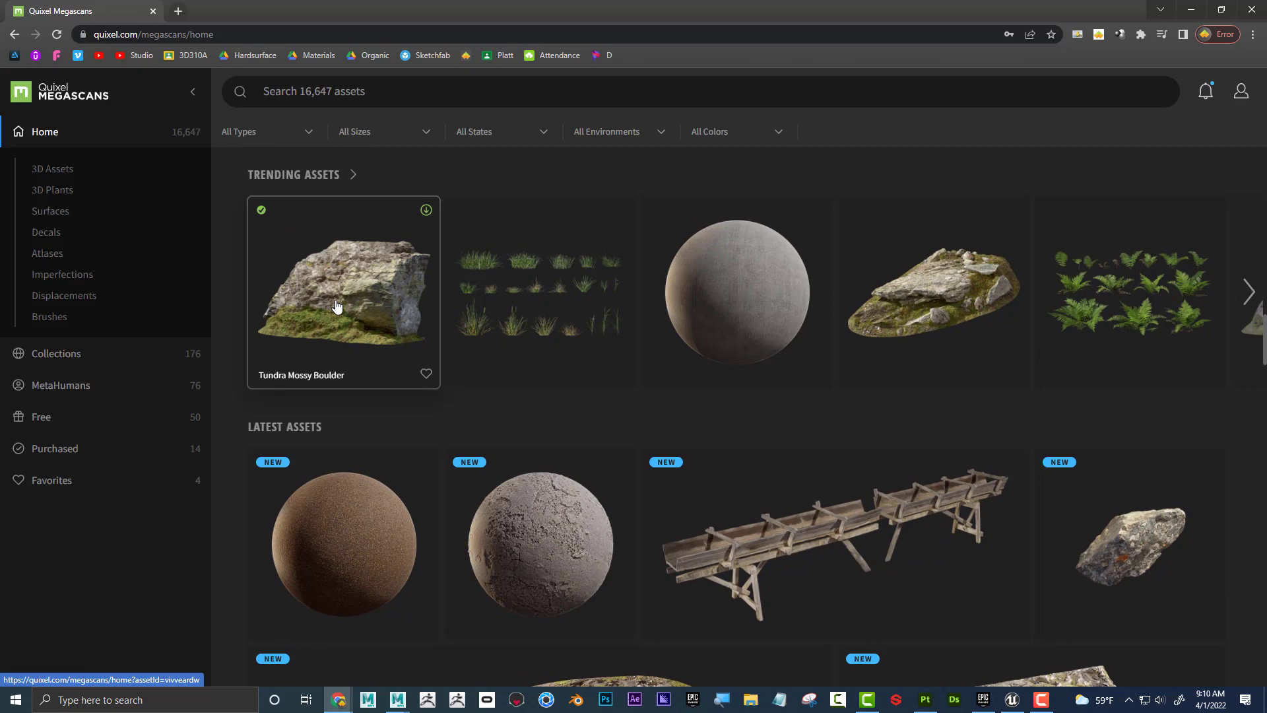
left_click(334, 306)
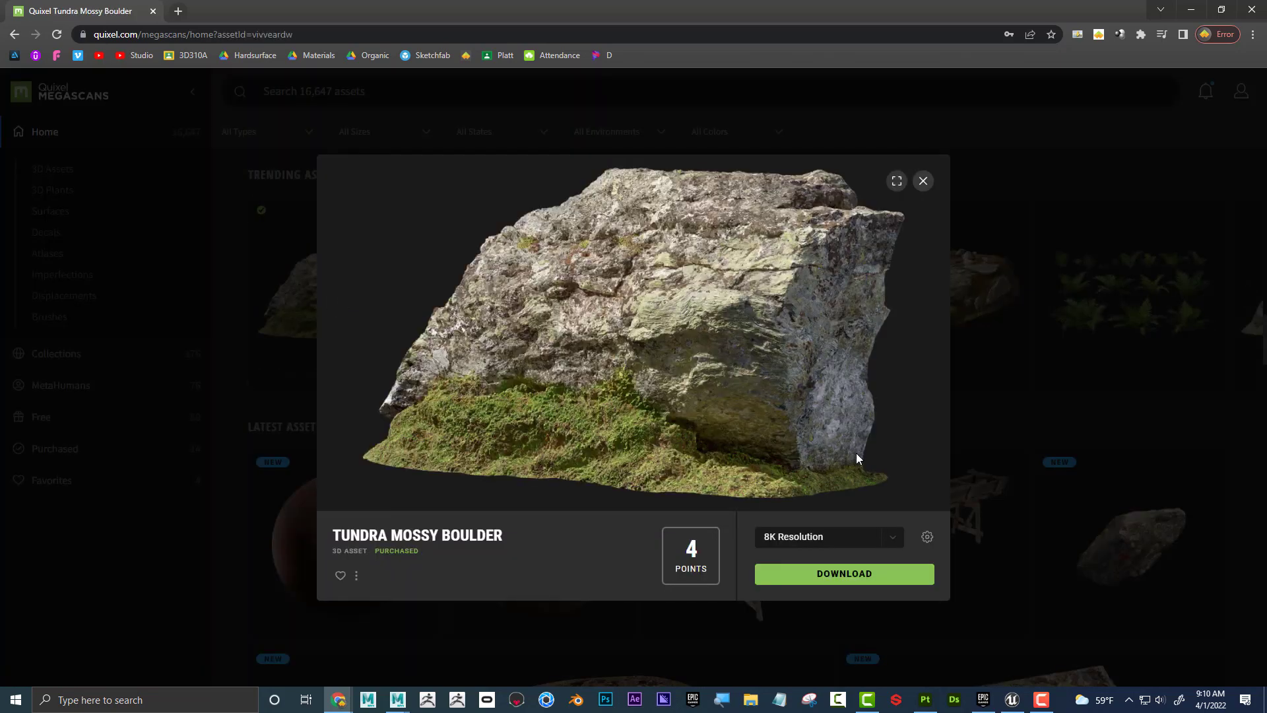
Open the boulder's download settings, review the model format, LOD, extras and texture map options, and close them.
left_click(927, 537)
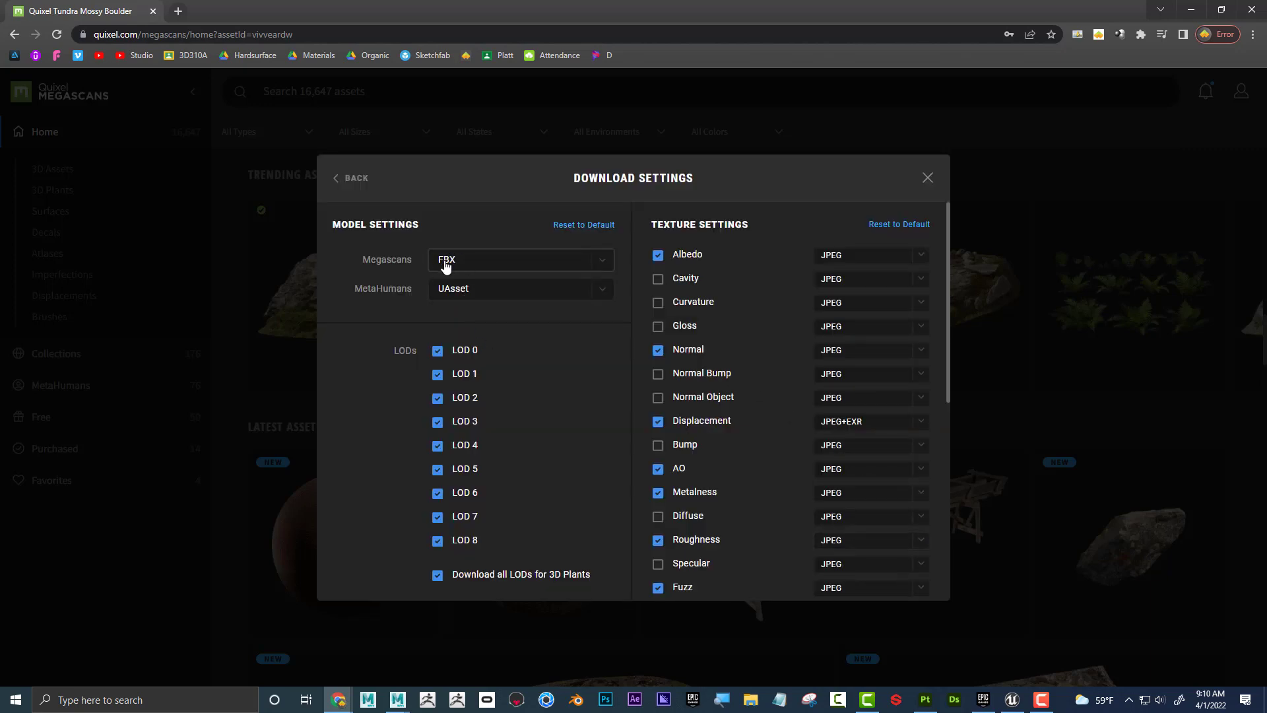
scroll(752, 269, "down", 1)
scroll(660, 310, "up", 1)
scroll(751, 351, "down", 1)
scroll(751, 351, "up", 1)
scroll(701, 426, "down", 1)
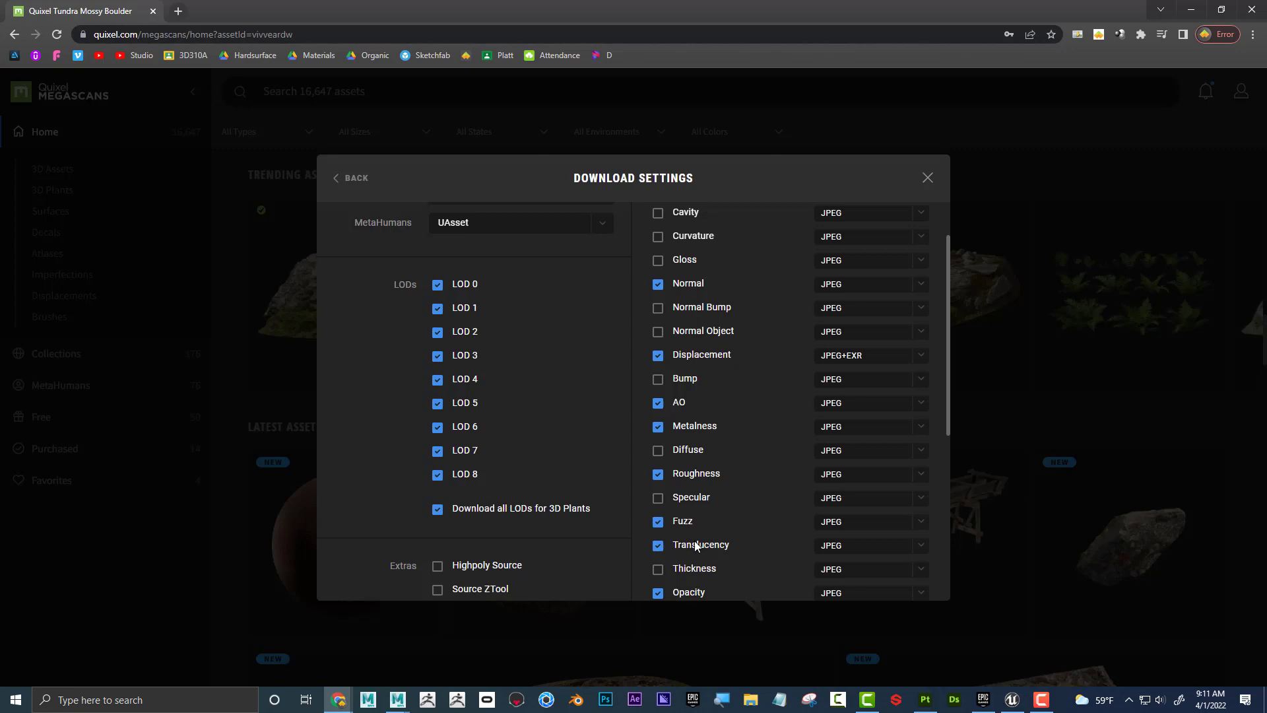
scroll(703, 524, "up", 1)
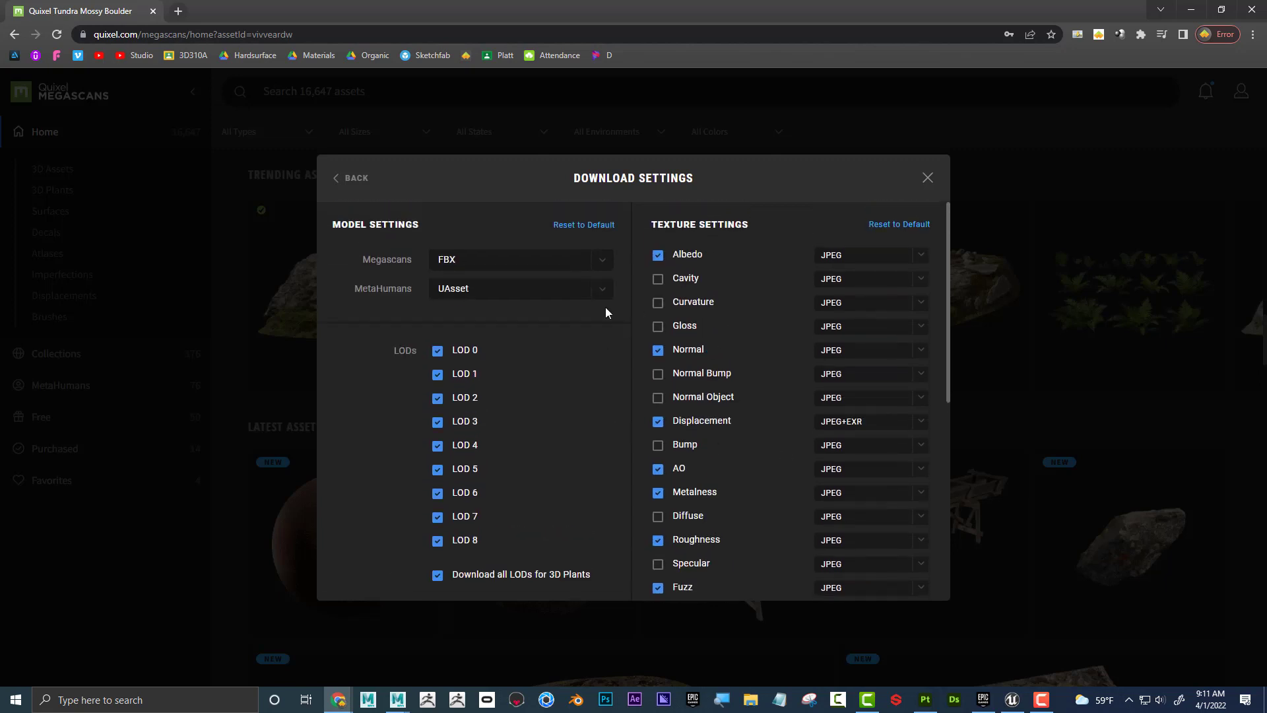
left_click(928, 178)
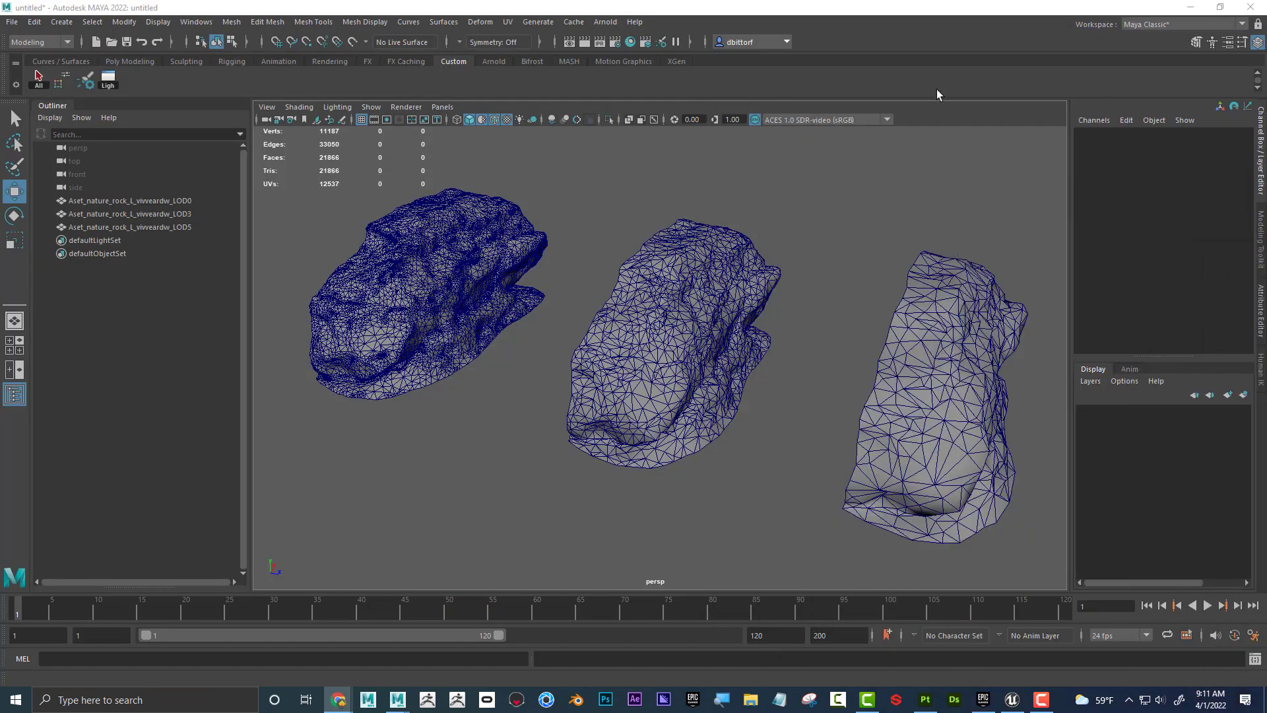
Move the Maya window aside and open the Nature_Rock_vivveardw_8K_3d_ms folder inside the MegaScans folder, placing both on the desktop in view.
left_click_drag(966, 6, 888, 181)
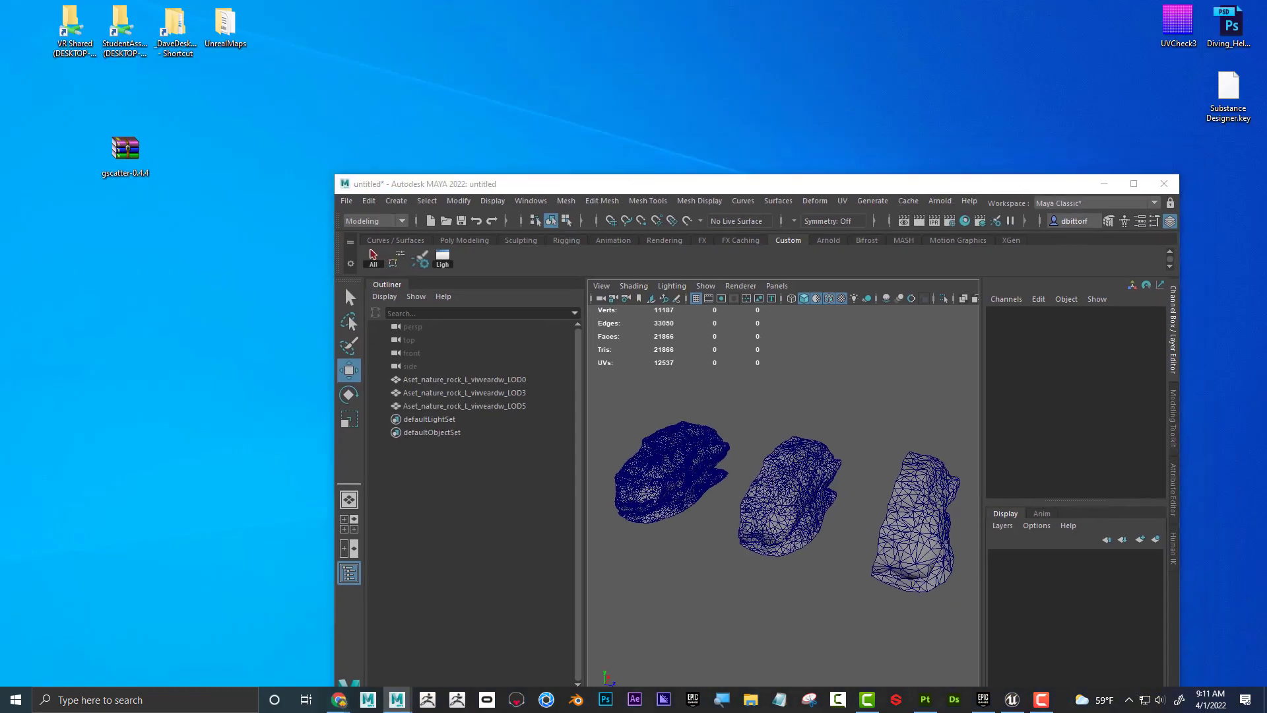
left_click_drag(1266, 108, 749, 94)
double_click(730, 91)
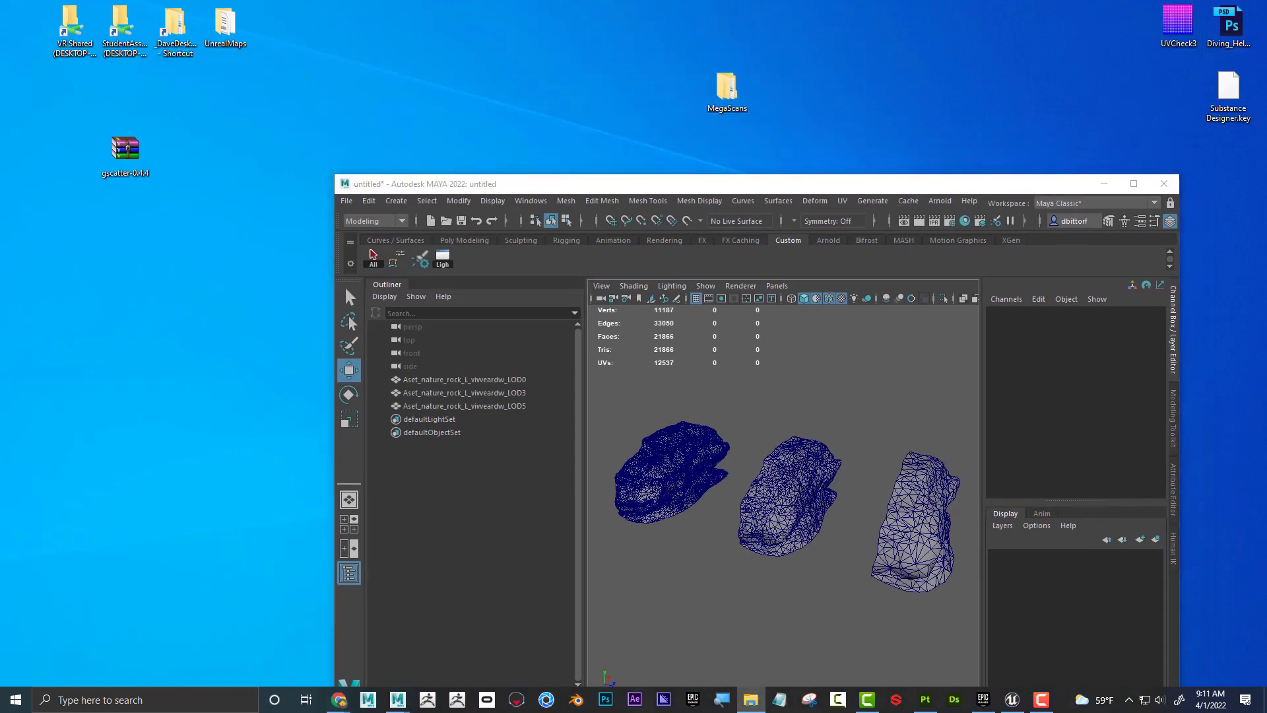
left_click_drag(1266, 173, 562, 36)
left_click(555, 178)
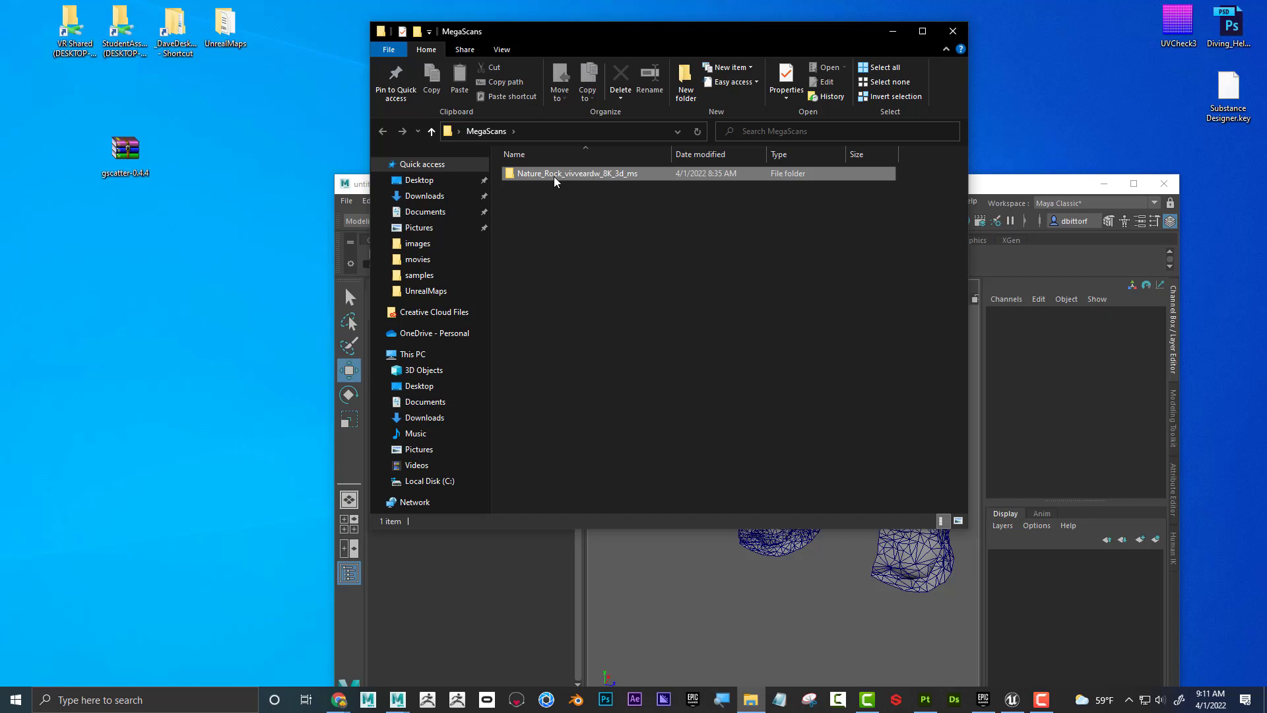
double_click(554, 174)
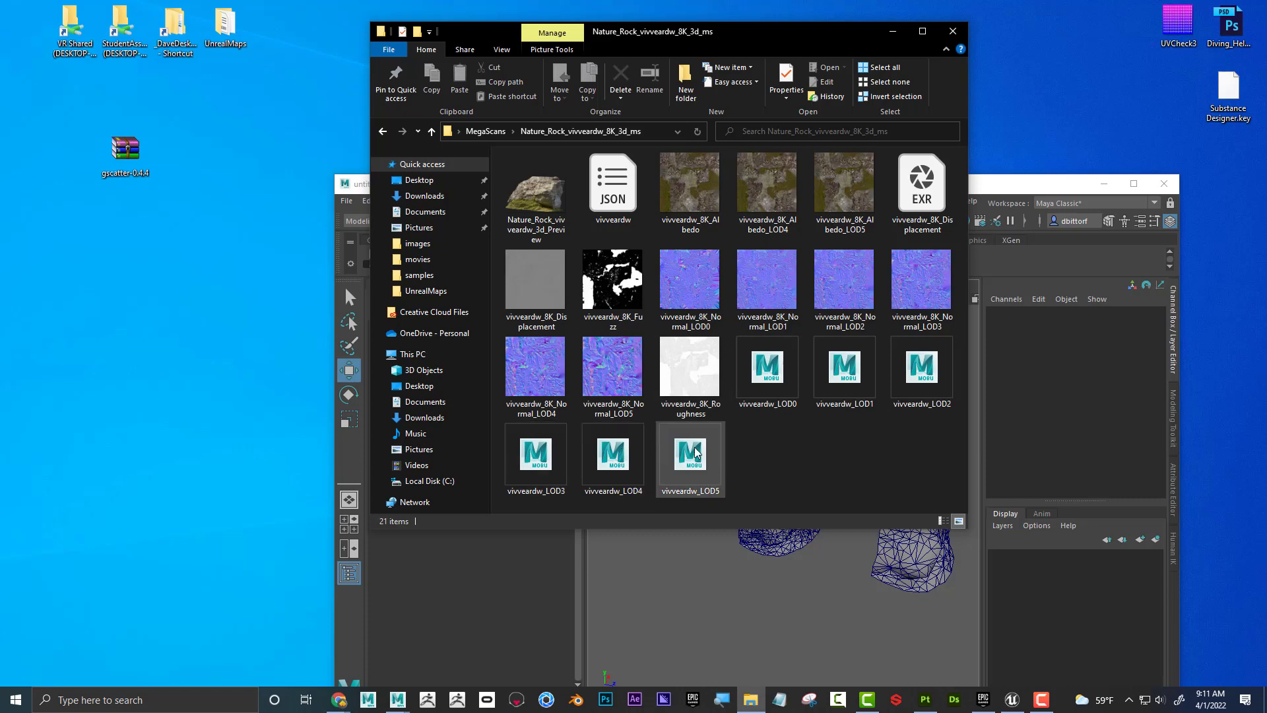
Maximize the Maya window and select the LOD3 rock and the LOD0 rock in turn to compare them.
left_click(1134, 185)
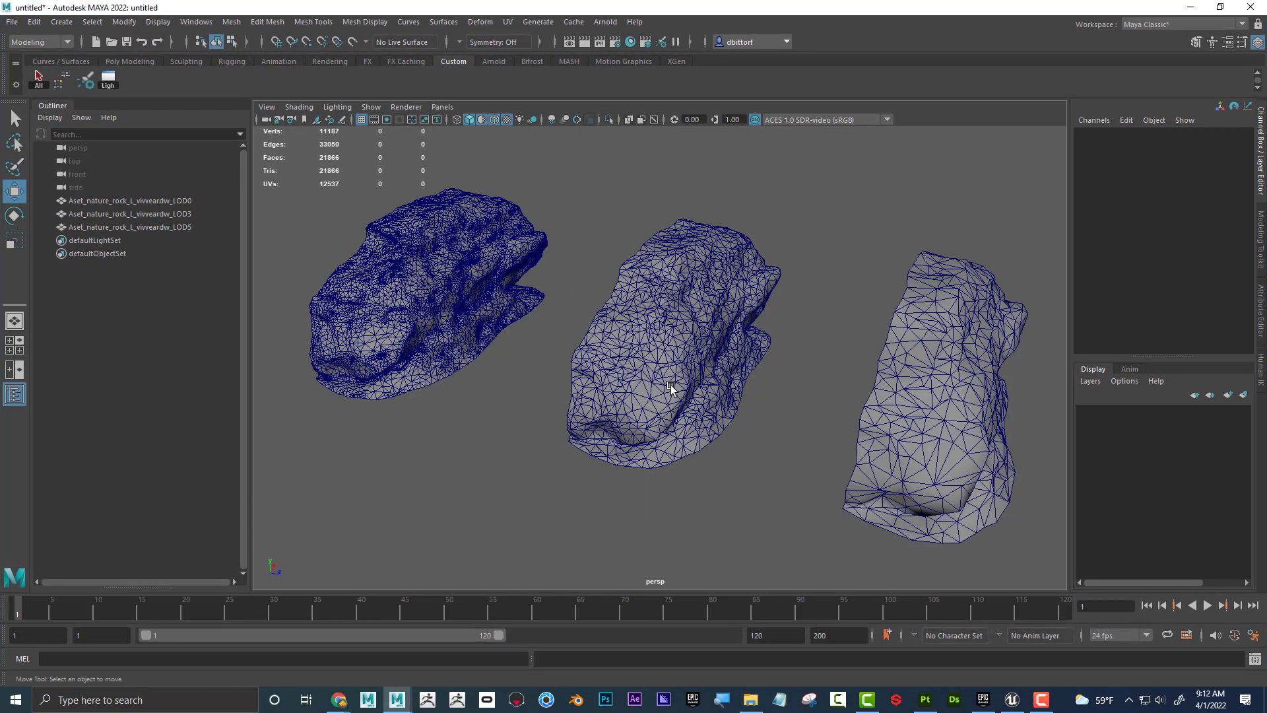
left_click_drag(611, 341, 604, 311, "alt")
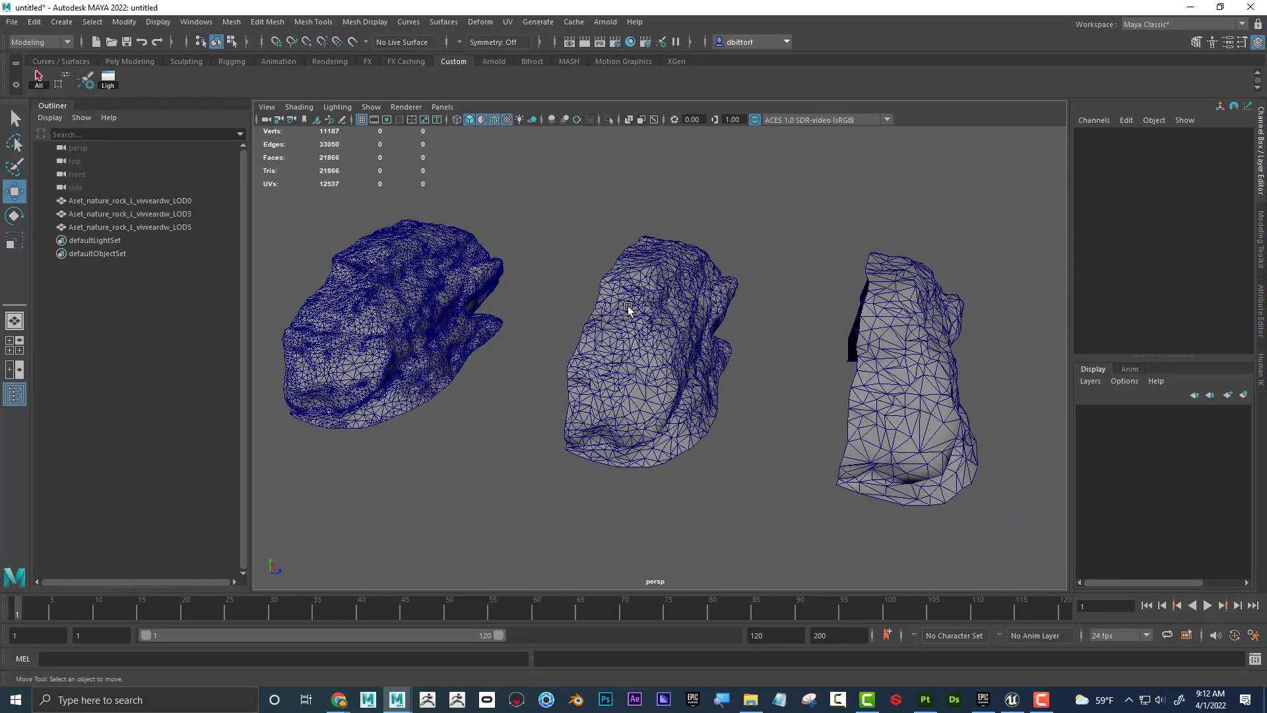
left_click(650, 327)
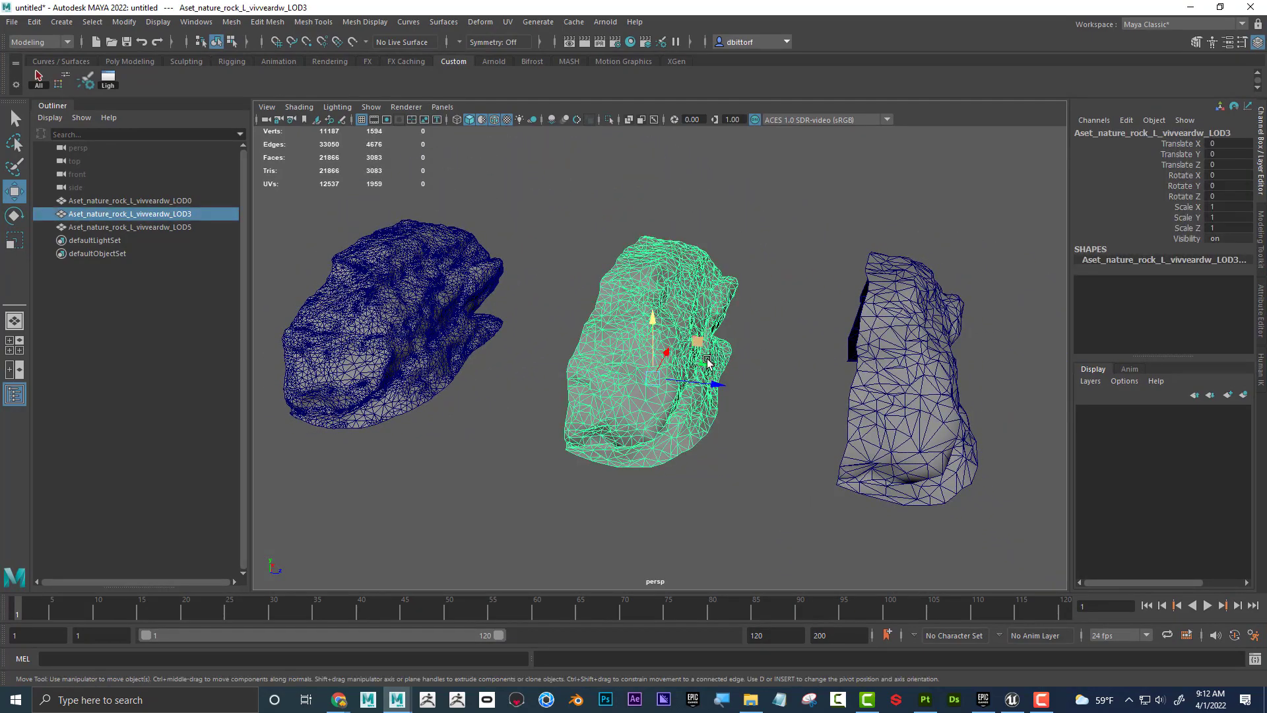
left_click(449, 305)
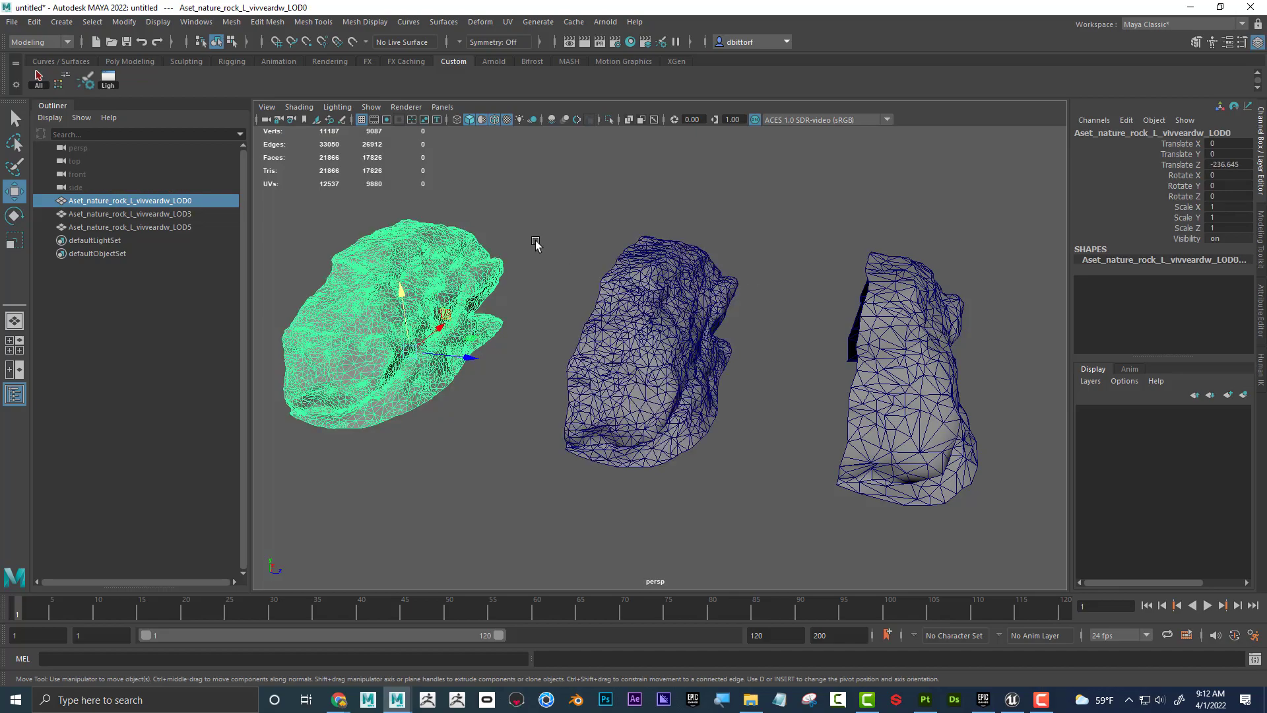
Frame the selected LOD0 rock and inspect its dense wireframe up close.
key("f")
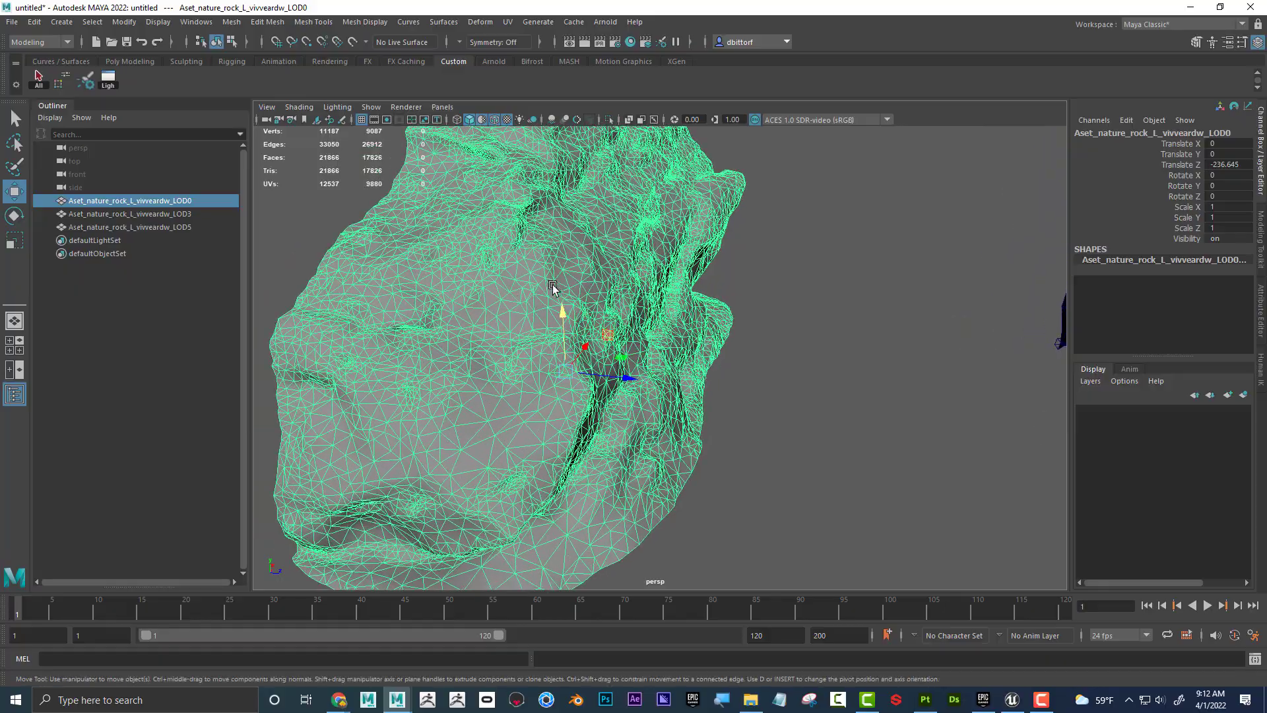
key("f")
left_click_drag(553, 278, 569, 317, "alt")
right_click_drag(568, 317, 815, 324, "alt")
mouse_move(815, 324)
left_mouse_down("alt")
mouse_move(719, 310)
mouse_move(802, 326)
left_mouse_up("alt")
Select the middle LOD3 rock and examine its wireframe up close.
right_click_drag(802, 326, 422, 287, "alt")
middle_click_drag(680, 322, 522, 252, "alt")
right_click_drag(521, 253, 674, 299, "alt")
middle_click_drag(726, 316, 685, 325, "alt")
left_click(687, 328)
left_click_drag(800, 327, 707, 310, "alt")
right_click_drag(706, 311, 698, 317, "alt")
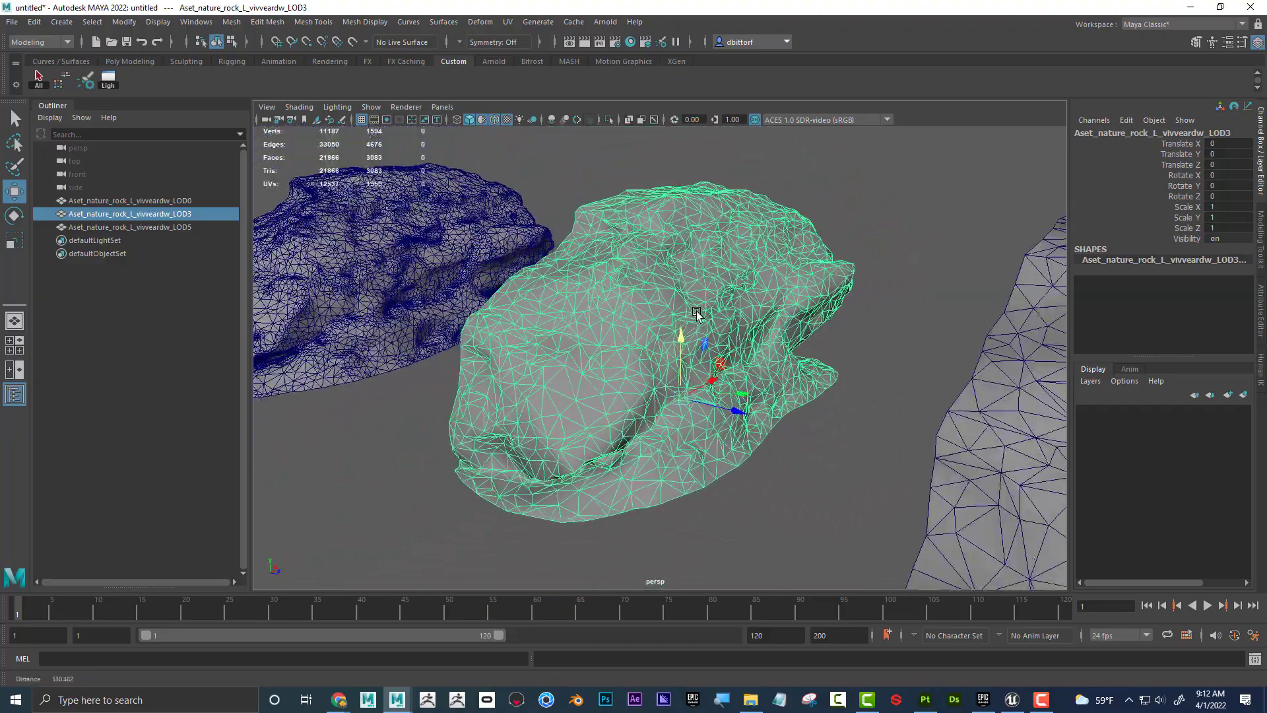
Select the LOD5 rock, examine its coarse mesh, and bring all three rocks back into view.
middle_click_drag(698, 317, 471, 269, "alt")
left_click(718, 334)
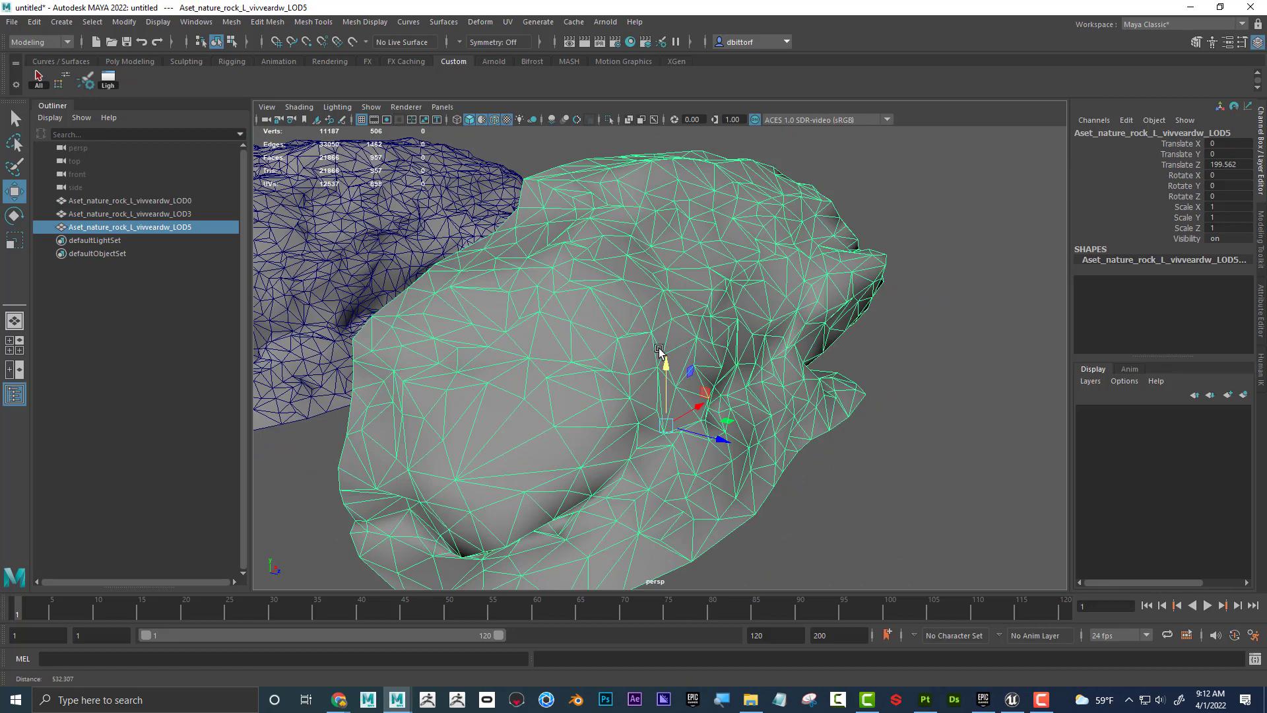
right_click_drag(662, 352, 528, 328, "alt")
middle_click_drag(528, 329, 759, 396, "alt")
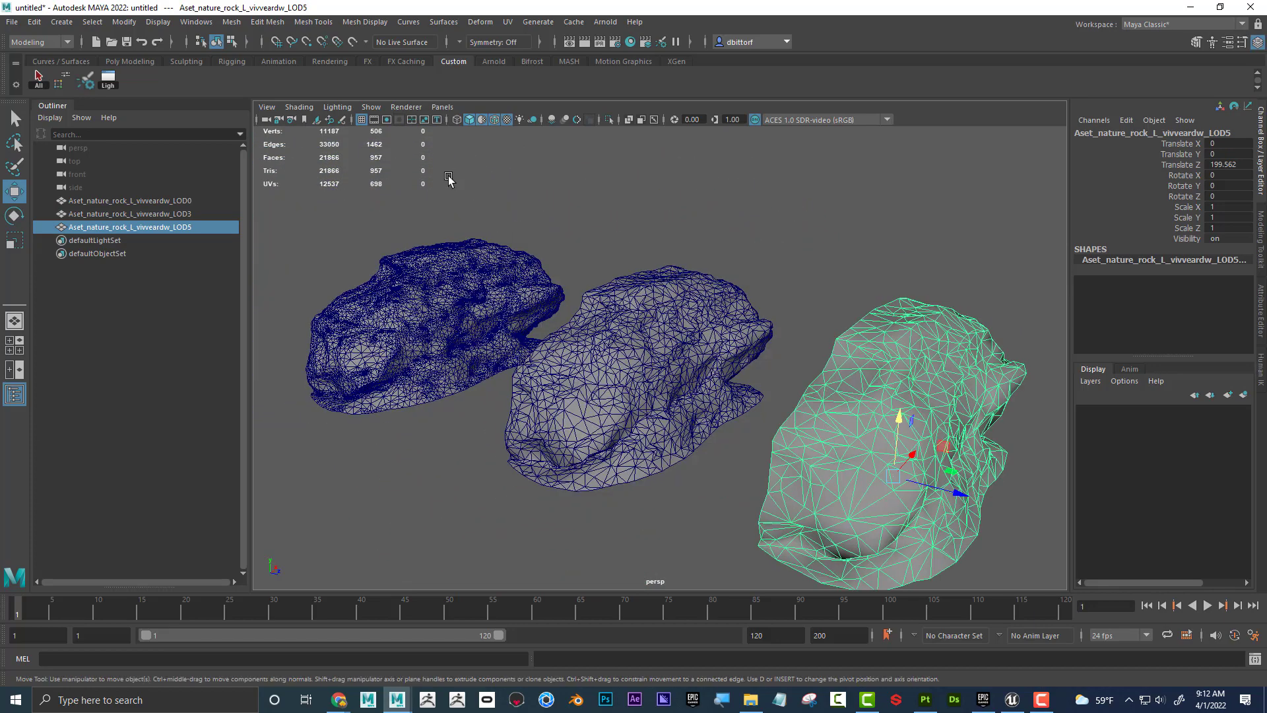
Check the Heads Up Display's Poly Count option and select the LOD5, LOD3 and LOD0 rocks in turn to compare face counts.
left_click(151, 27)
mouse_move(221, 70)
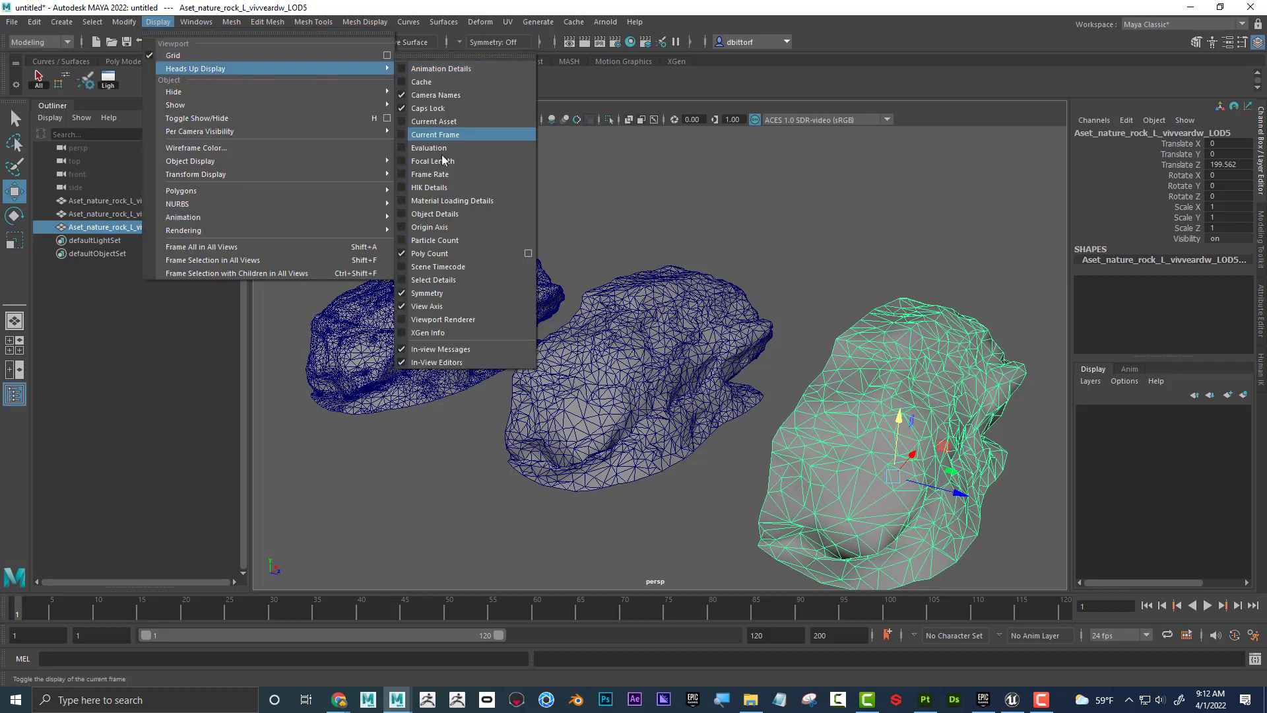
left_click(654, 236)
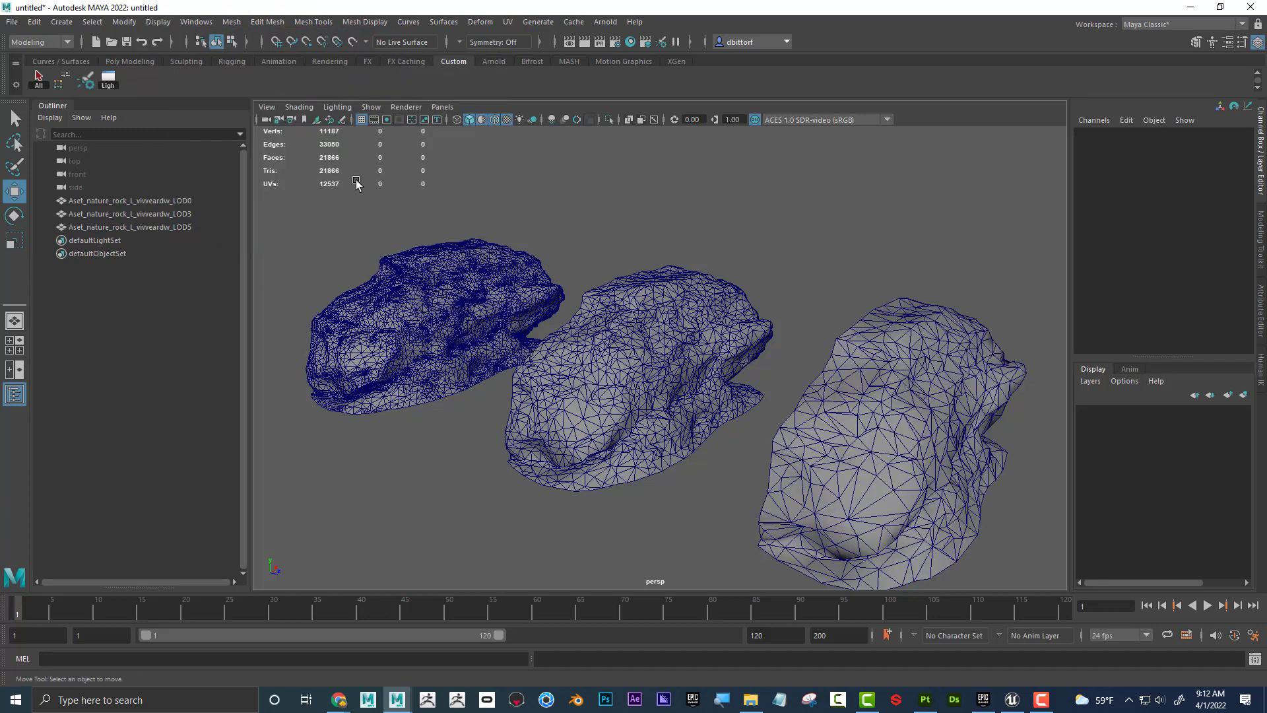
left_click(865, 443)
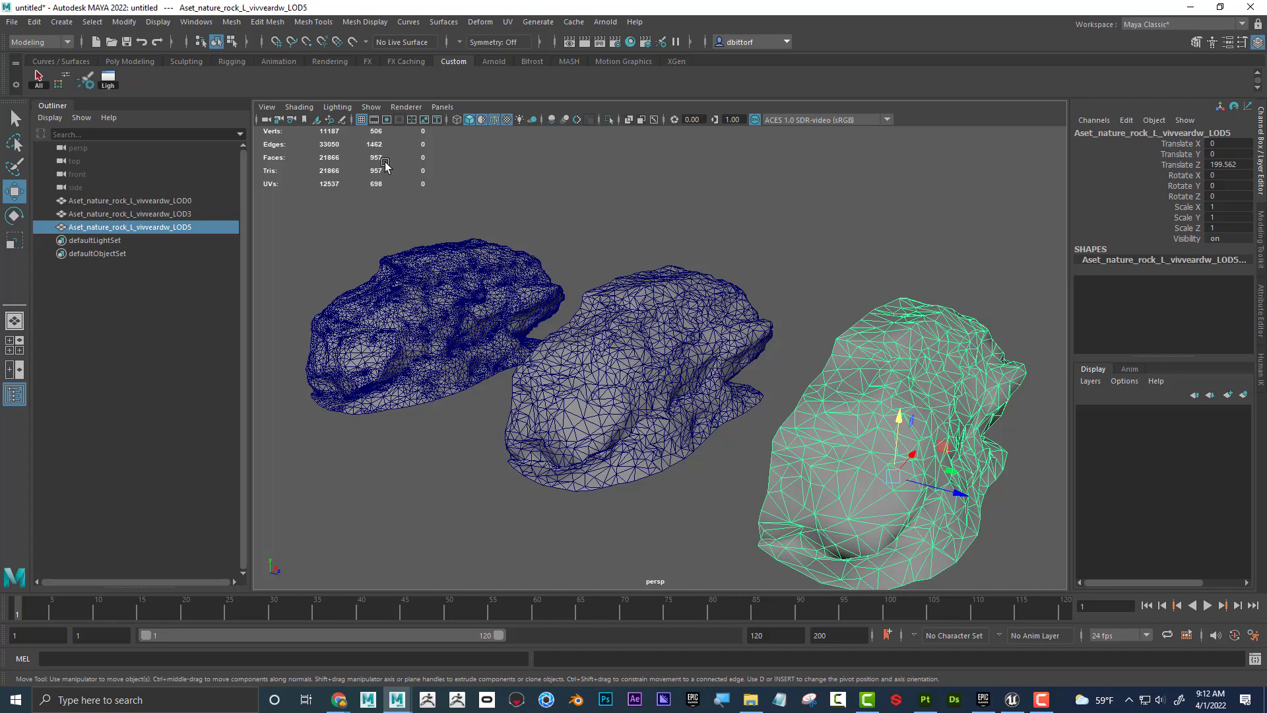
left_click(609, 348)
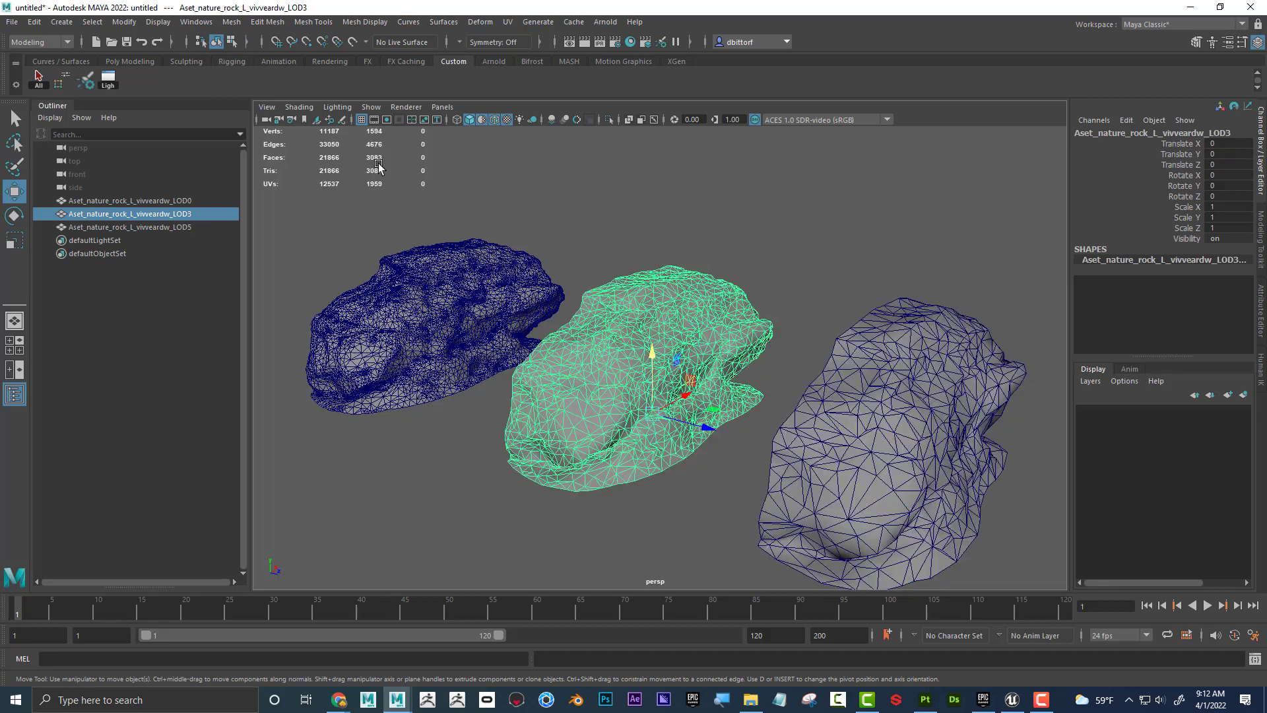
left_click(442, 285)
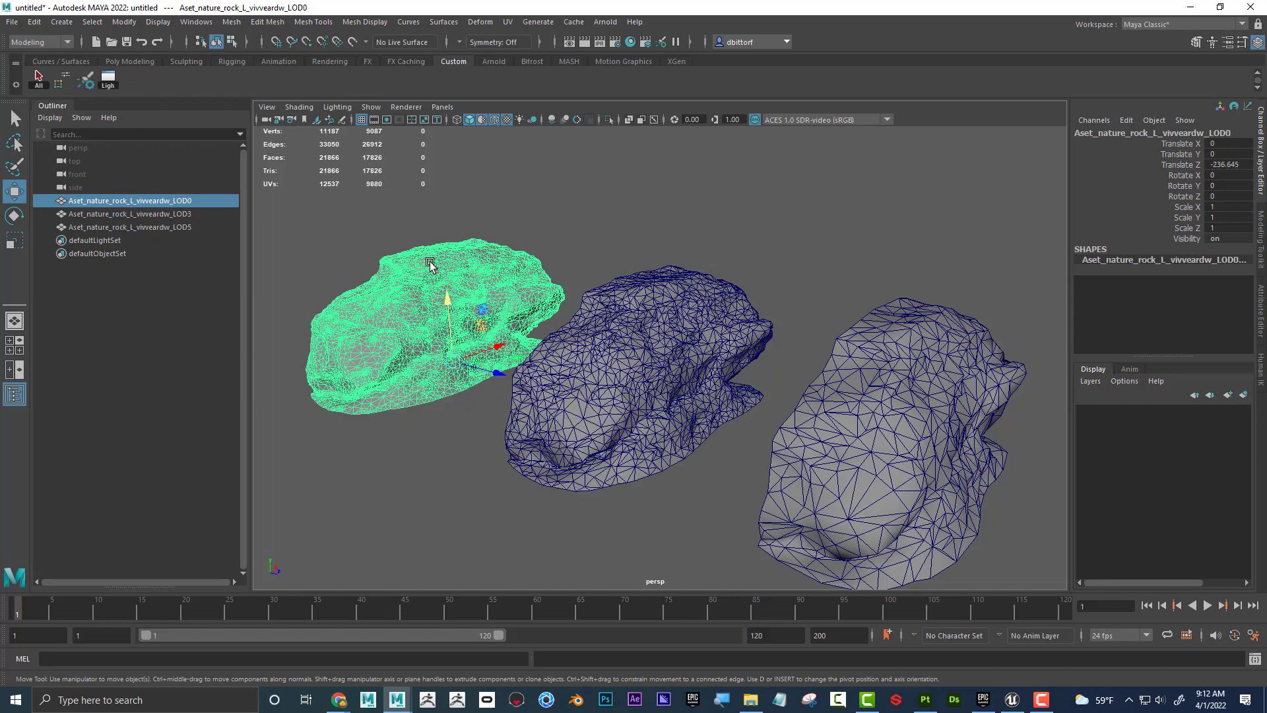
Compare how the three rock LODs look from far away and from close up.
right_click_drag(562, 309, 377, 290, "alt")
scroll(424, 319, "down", 5)
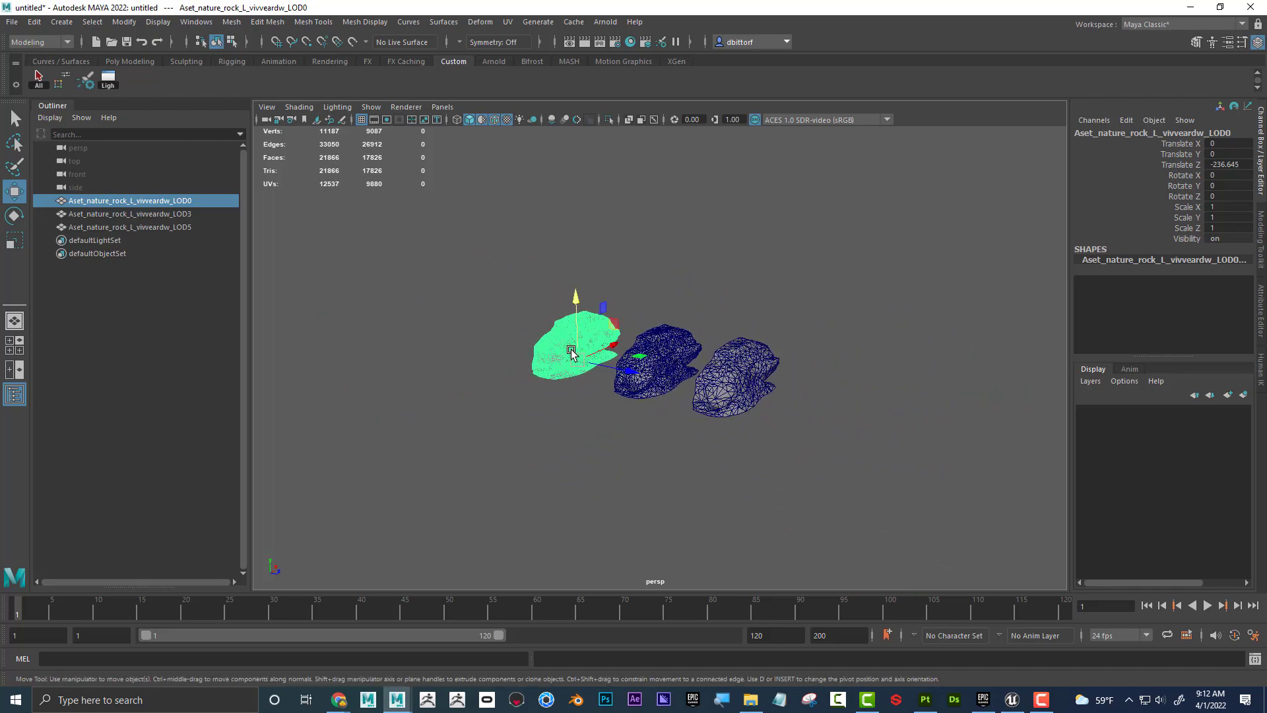
left_click_drag(756, 376, 684, 363, "alt")
scroll(685, 363, "up", 8)
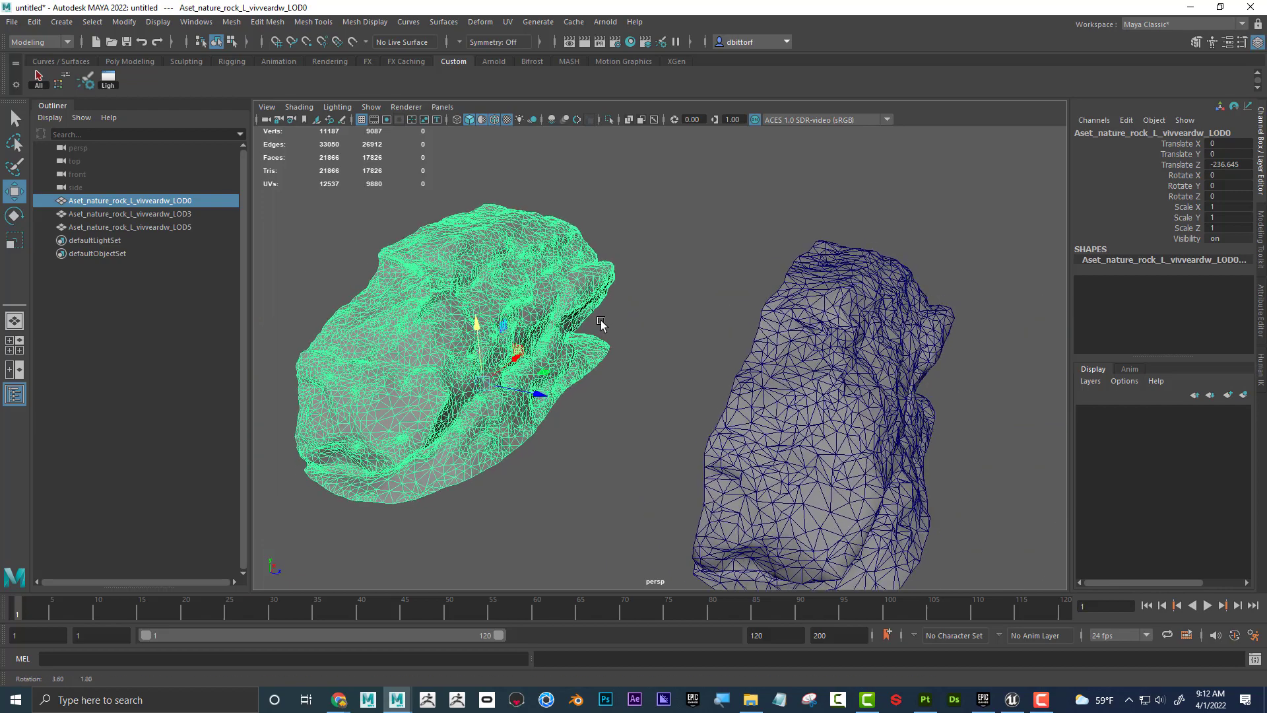
Display the rocks with their texture maps, turning off the default material and the wireframe overlay, and inspect the LOD0 rock's surface.
right_click(496, 280)
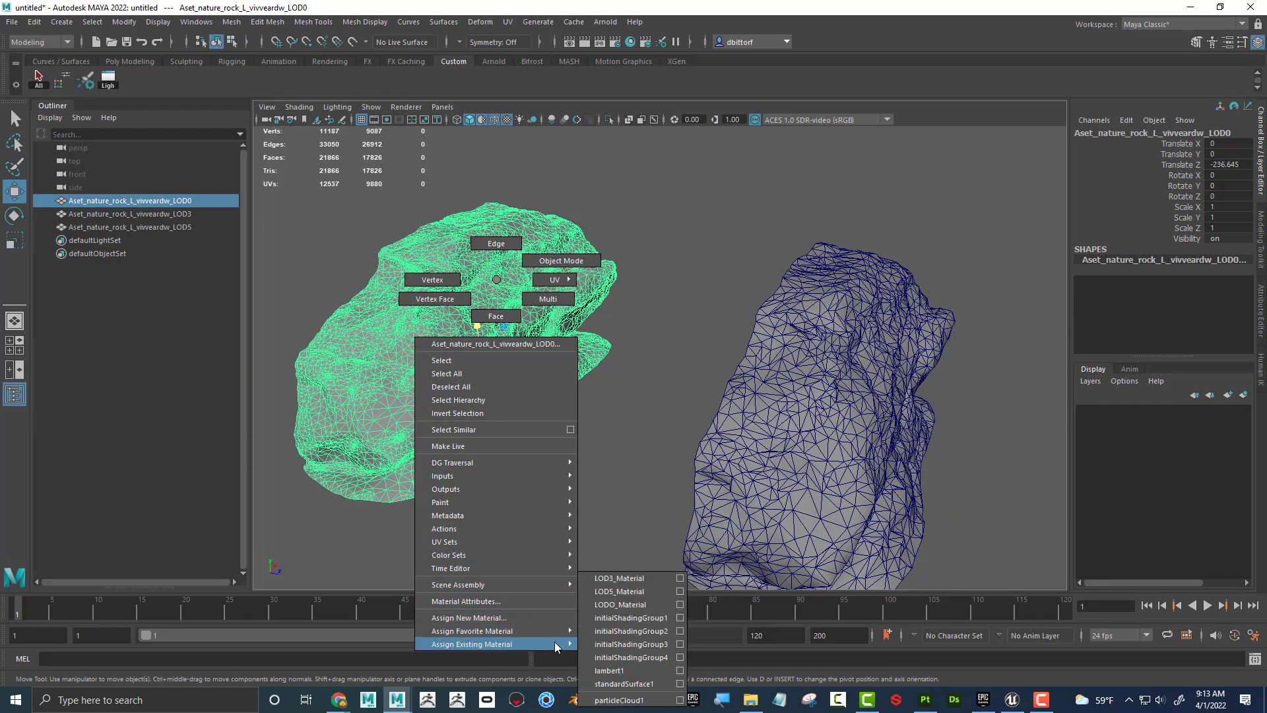
left_click(615, 516)
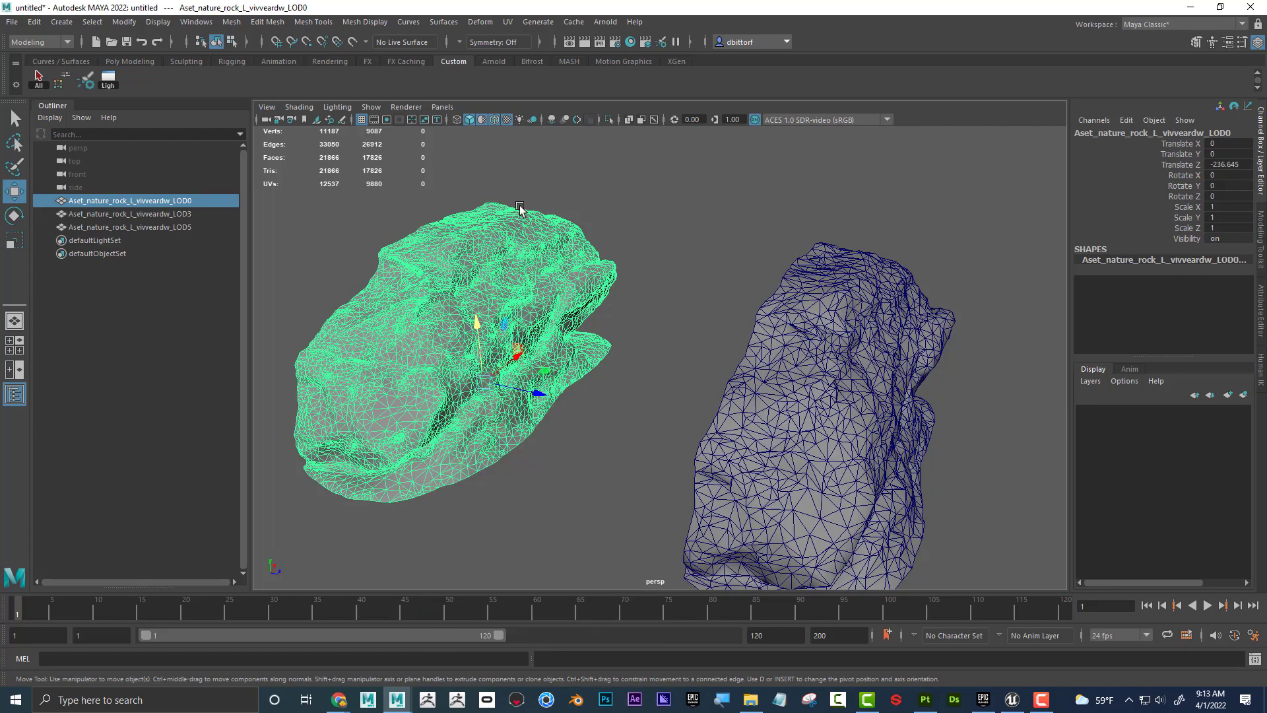
key("6")
left_click(567, 207)
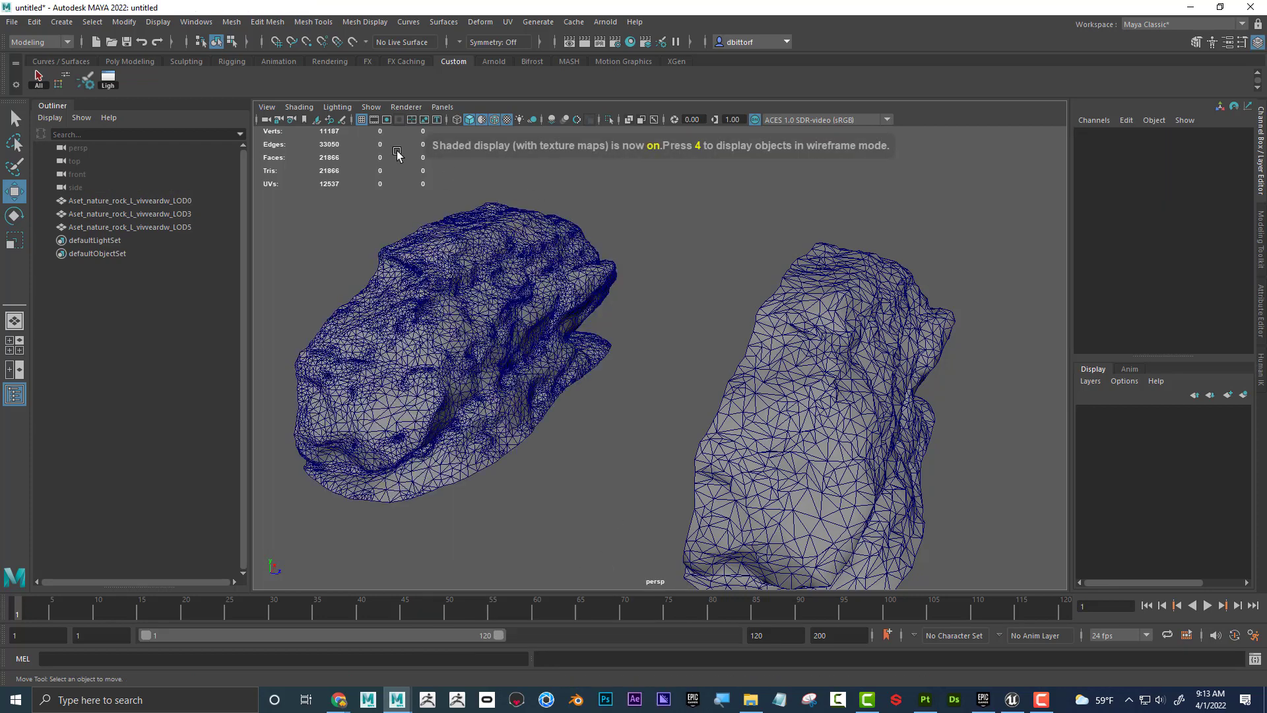
left_click(299, 107)
left_click(307, 214)
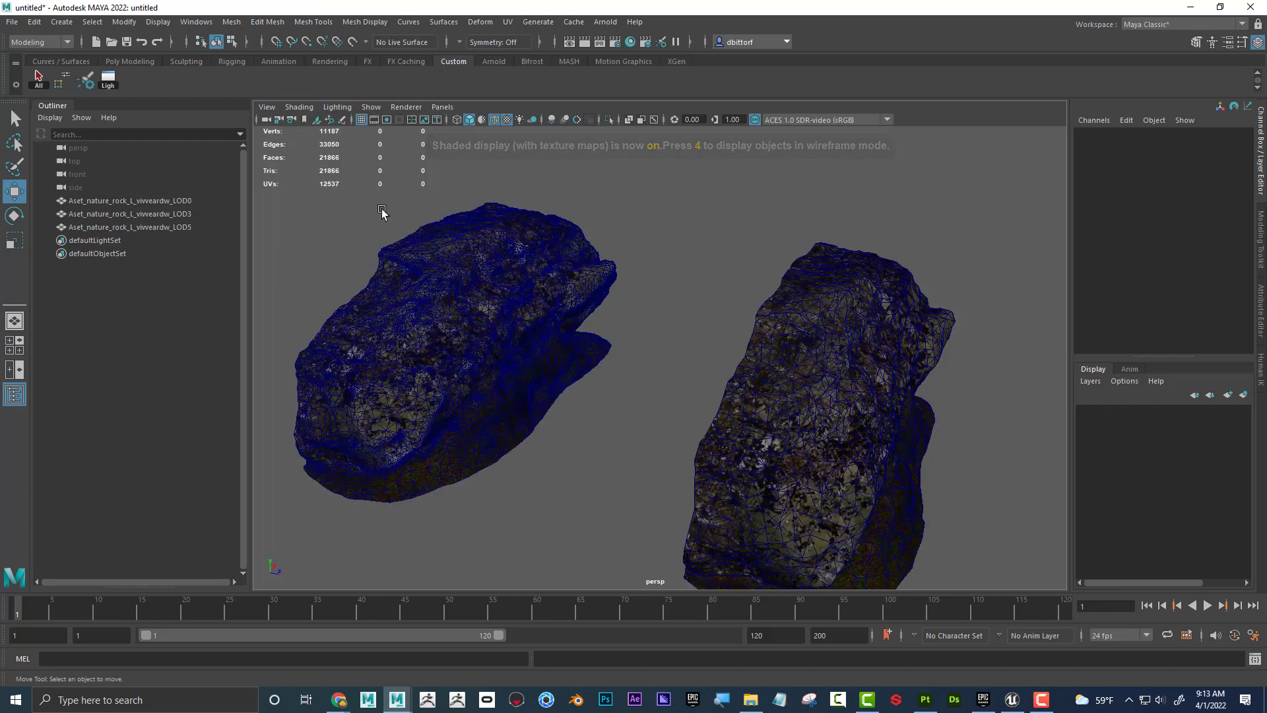
left_click(494, 120)
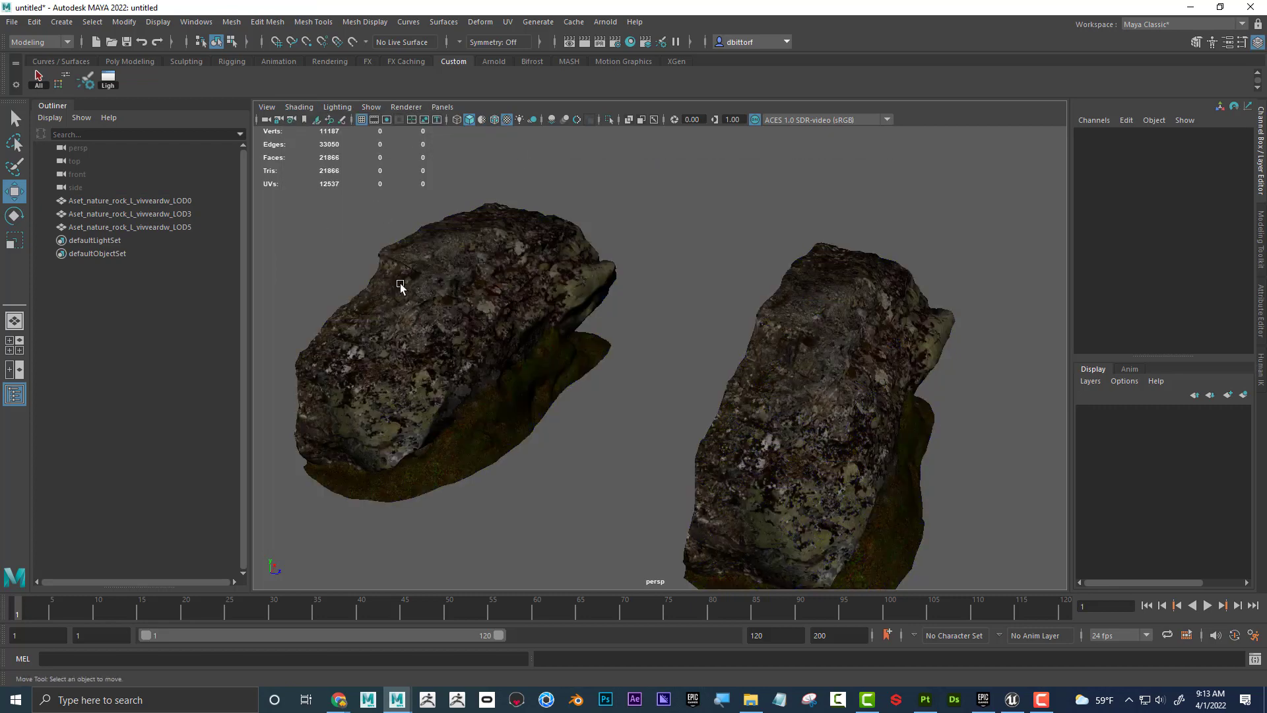
right_click_drag(400, 283, 564, 304, "alt")
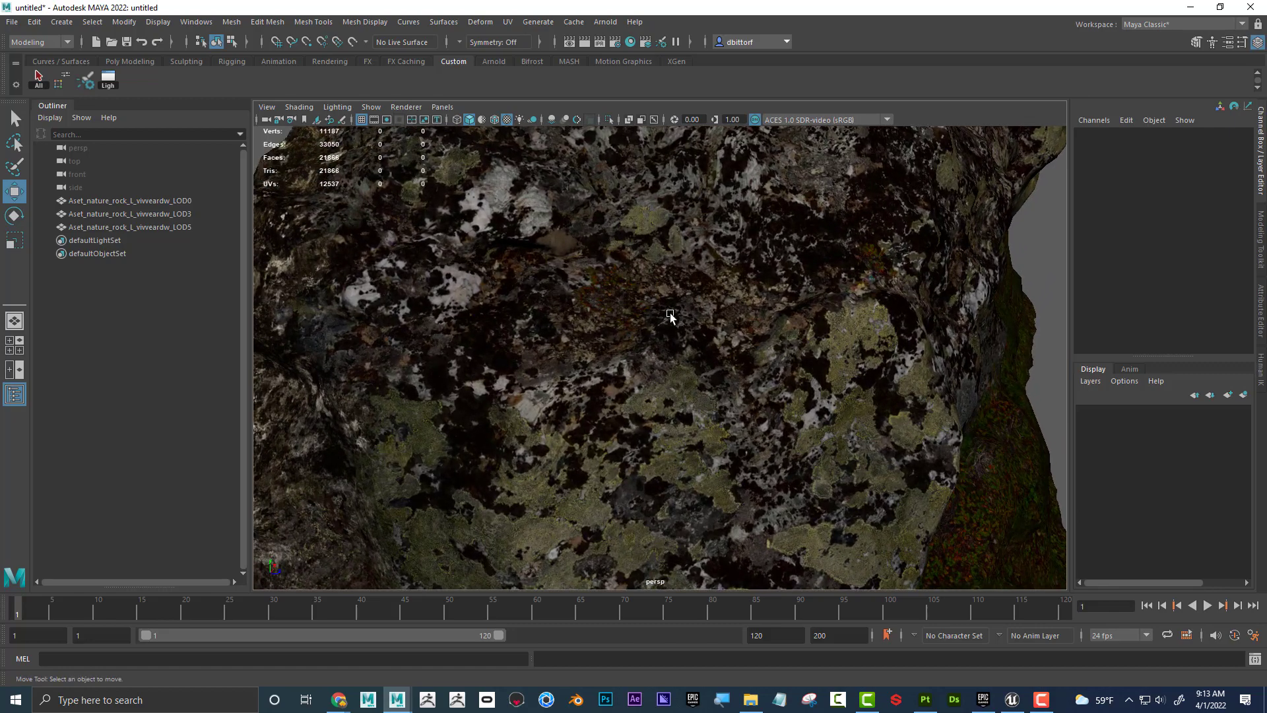
Display all three rocks with the default material and a wireframe overlay on the shaded meshes.
mouse_move(670, 313)
left_mouse_down("alt")
mouse_move(609, 296)
mouse_move(667, 320)
left_mouse_up("alt")
right_click_drag(667, 319, 770, 413, "alt")
left_click_drag(771, 413, 674, 351, "alt")
right_click_drag(674, 351, 601, 357, "alt")
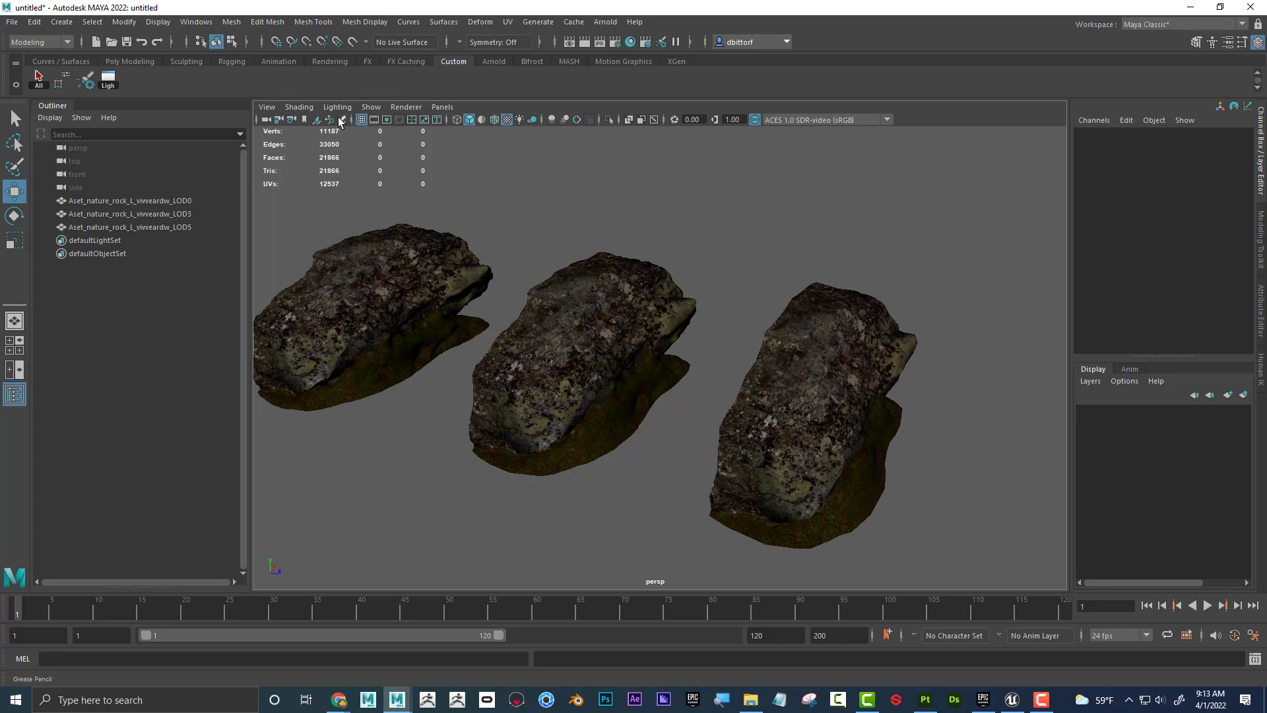
left_click(299, 107)
left_click(328, 215)
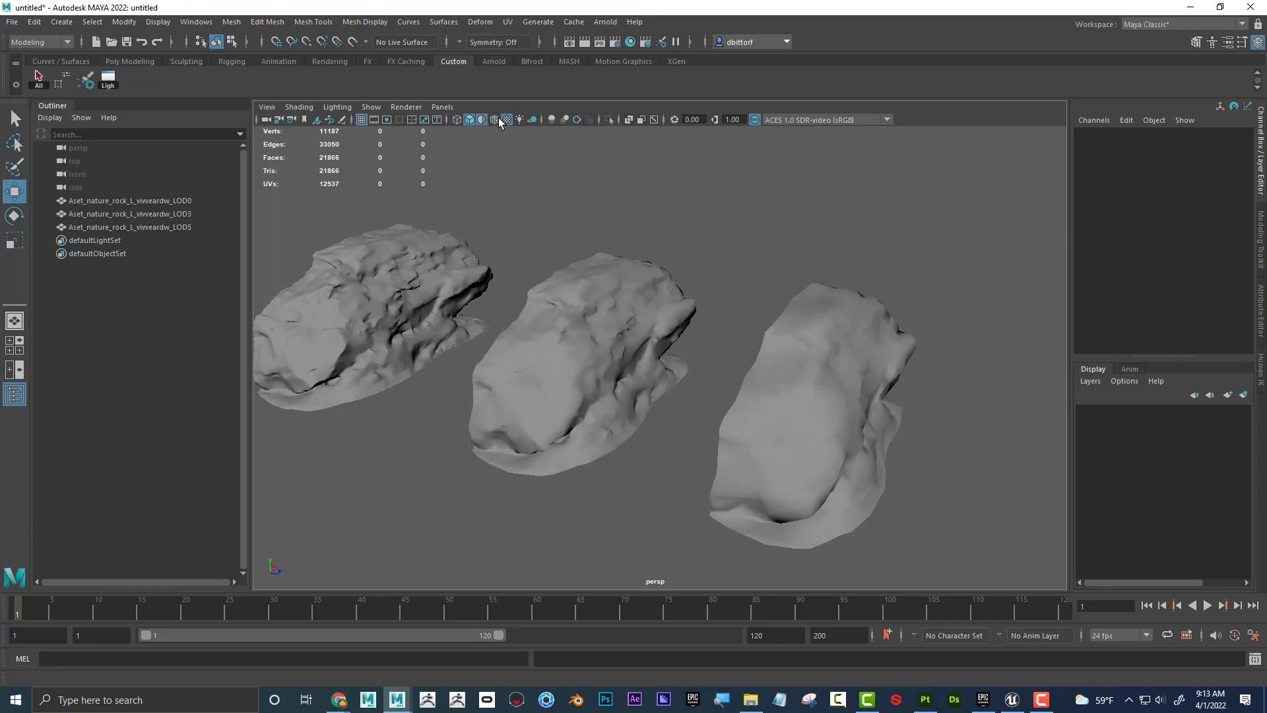
left_click(496, 119)
Set Translate Z to 0 for the LOD0 and LOD5 rocks so they overlap the LOD3 rock, and inspect the stacked meshes.
left_click(491, 279)
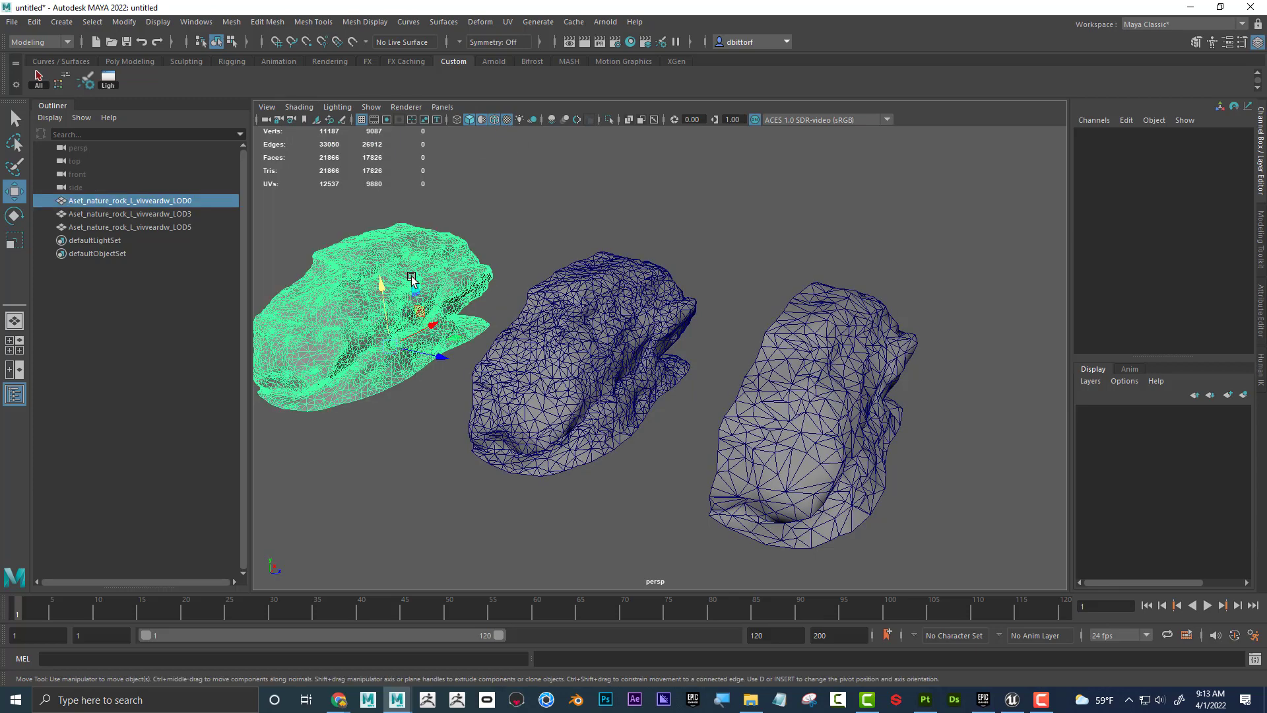
double_click(1227, 165)
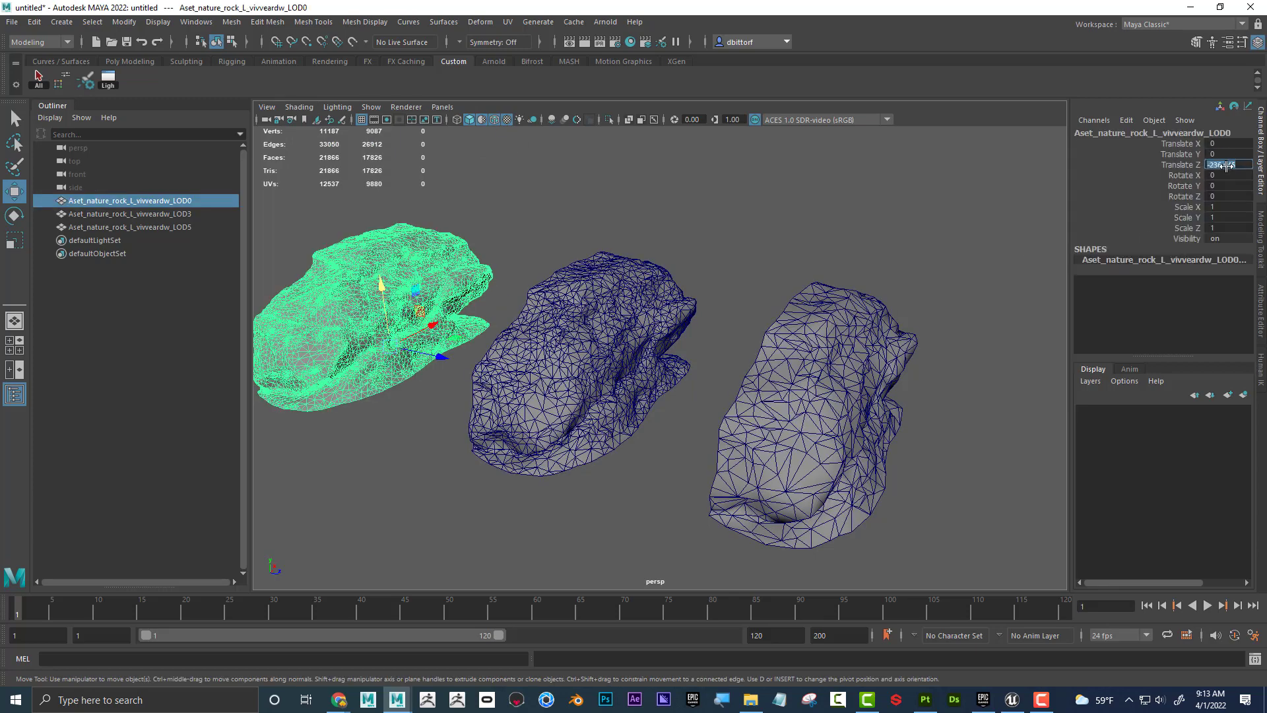
type("0")
key("Return")
left_click(835, 335)
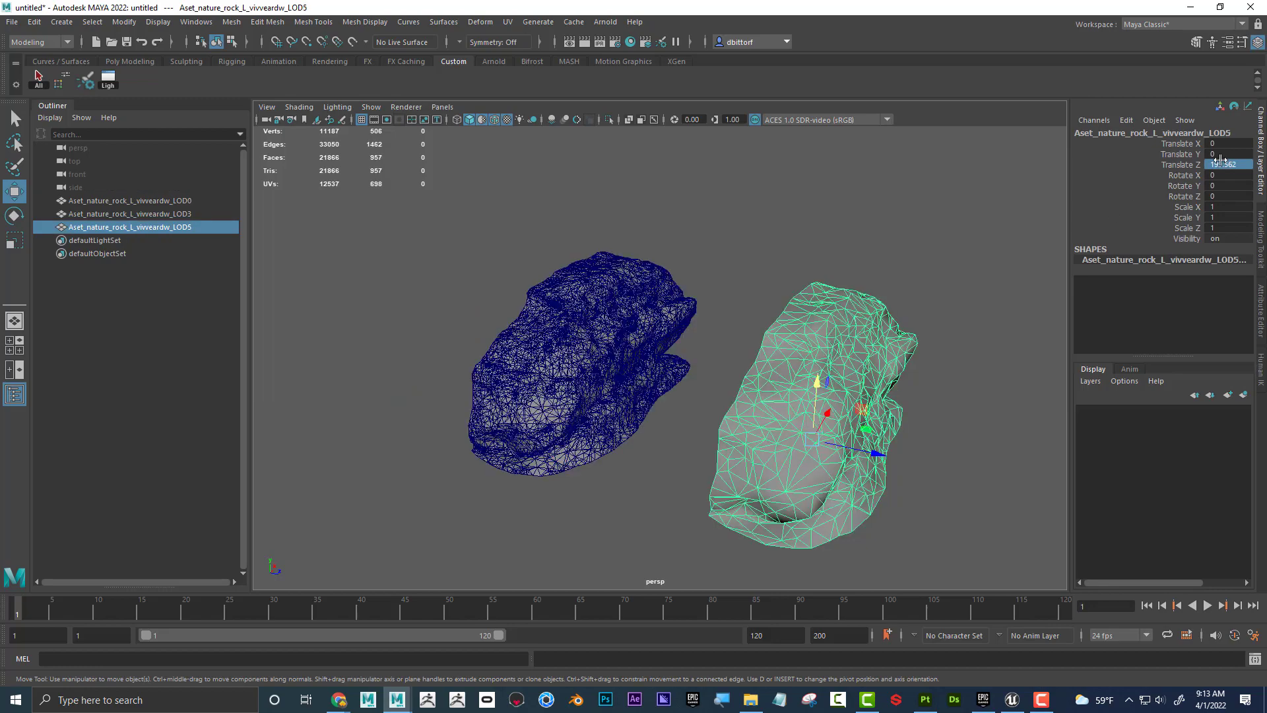
type("0")
key("Return")
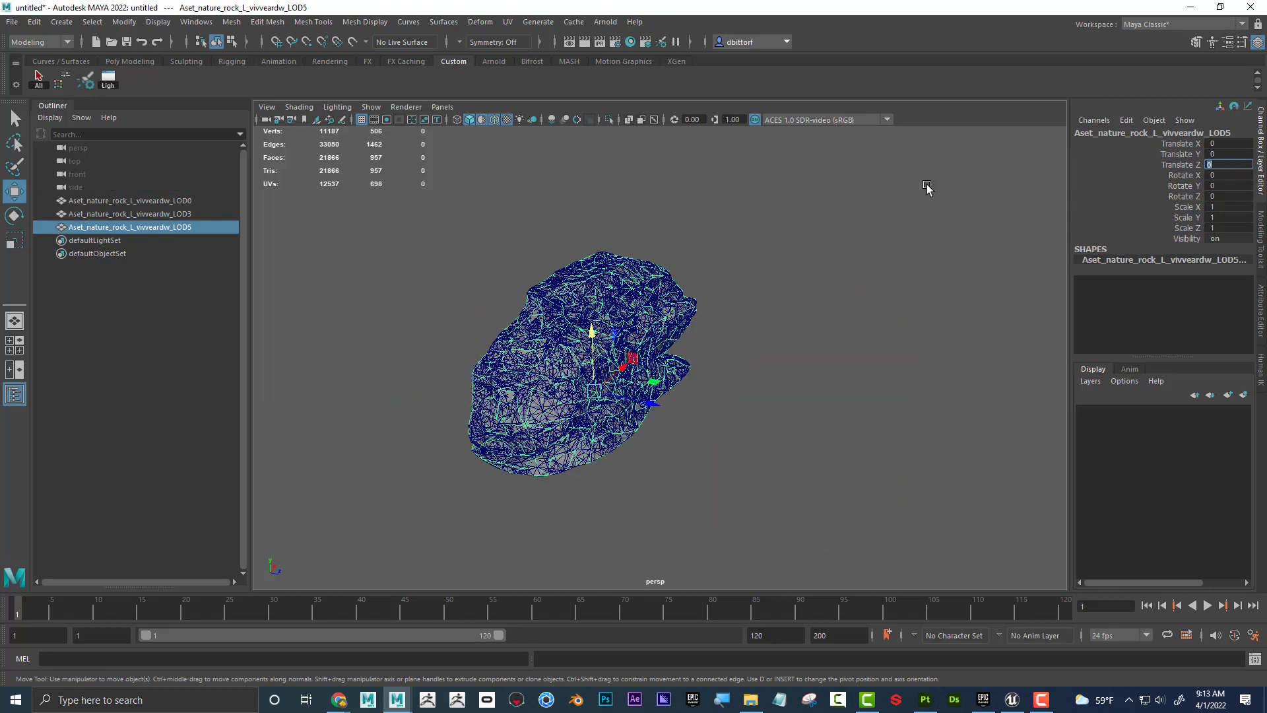
left_click(817, 275)
left_click_drag(817, 274, 750, 277, "alt")
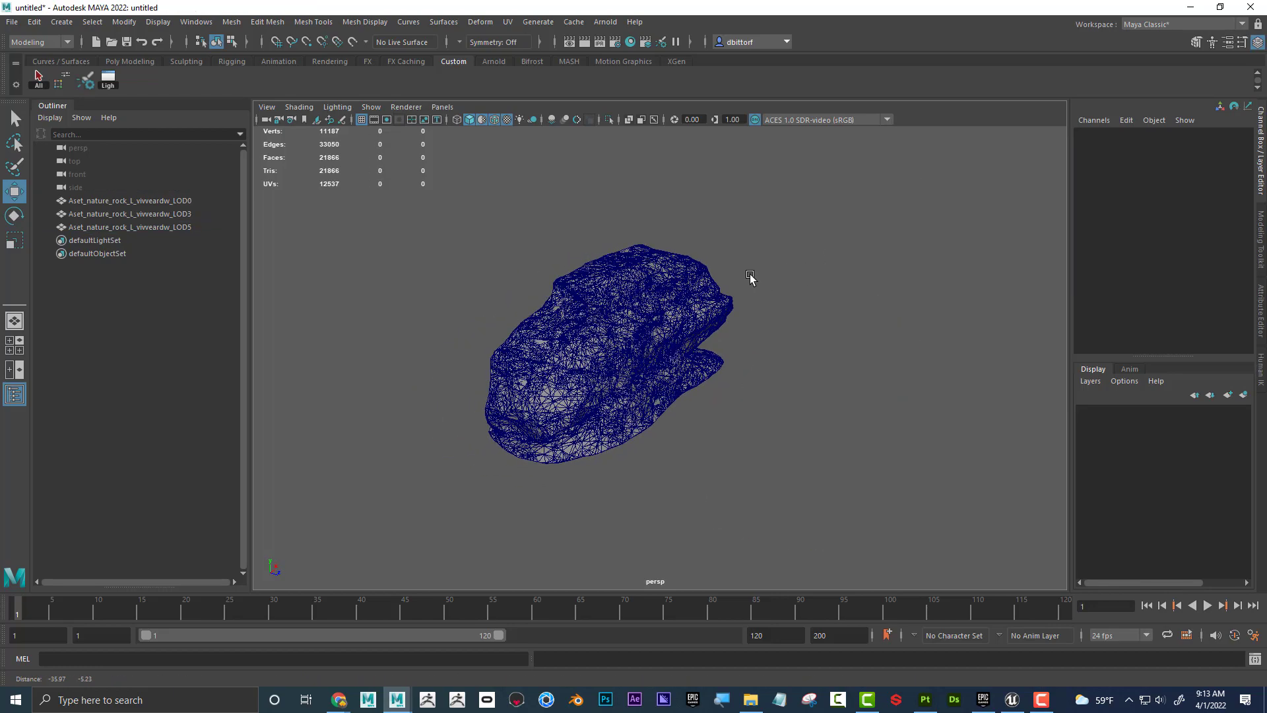
right_click_drag(751, 278, 866, 301, "alt")
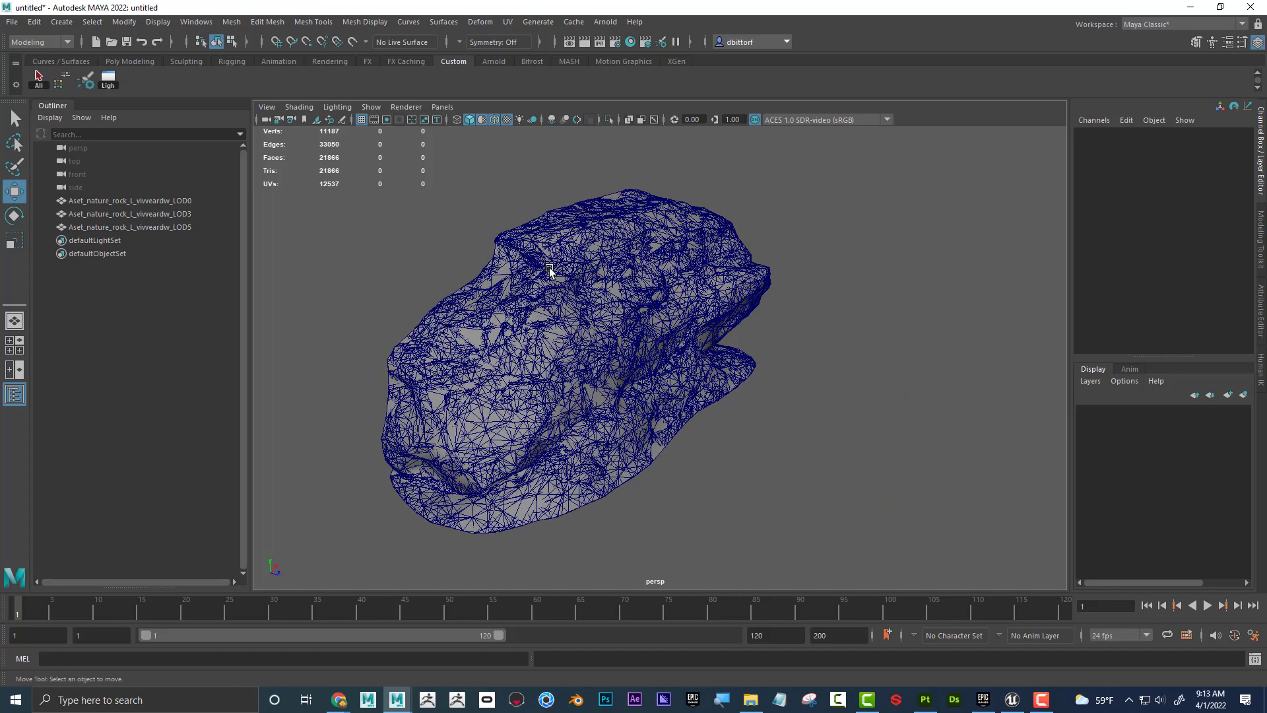
Create an LOD group from the LOD0, LOD3 and LOD5 rocks using the Distance threshold type, and expand the group in the Outliner.
left_click(180, 200)
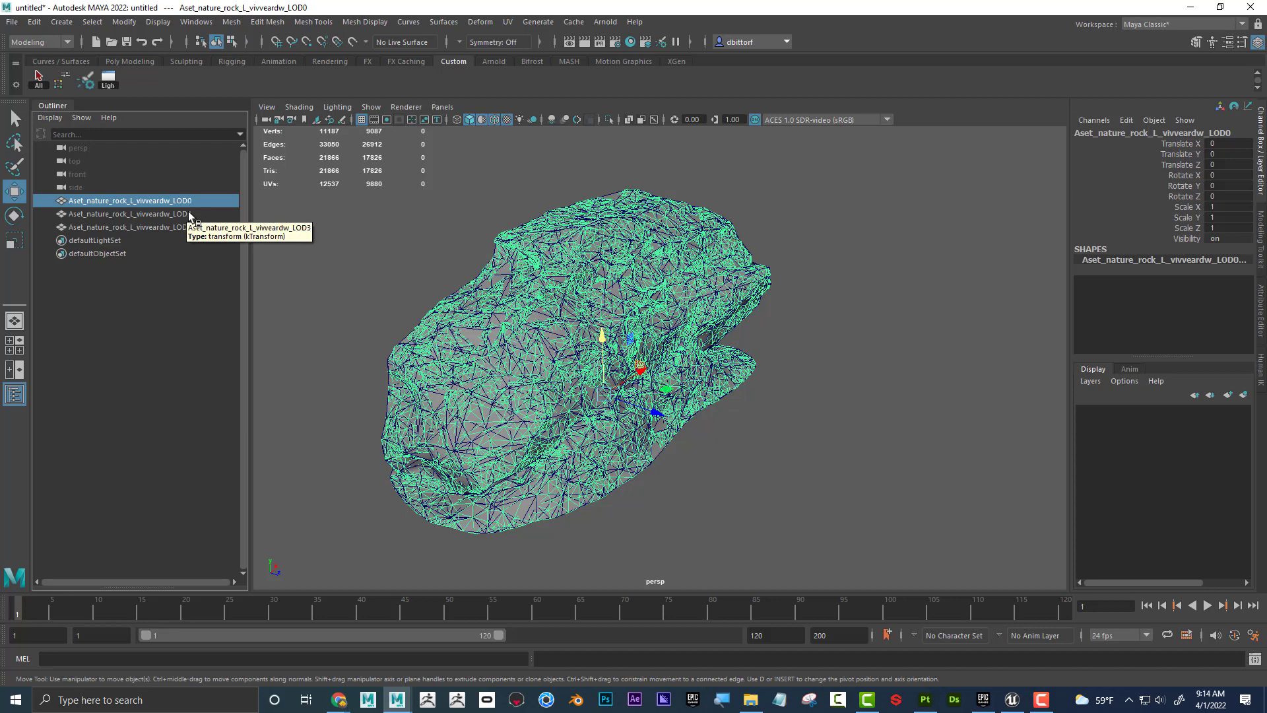
left_click(190, 214, "shift")
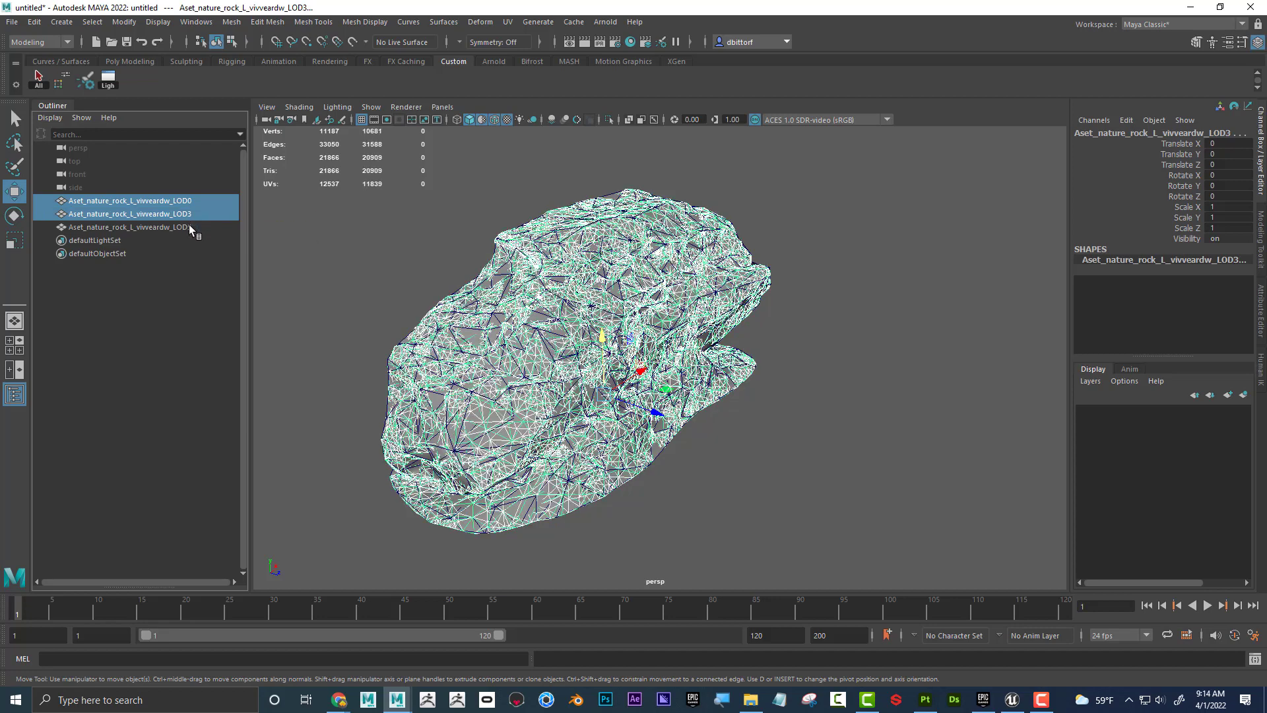
left_click(189, 226, "shift")
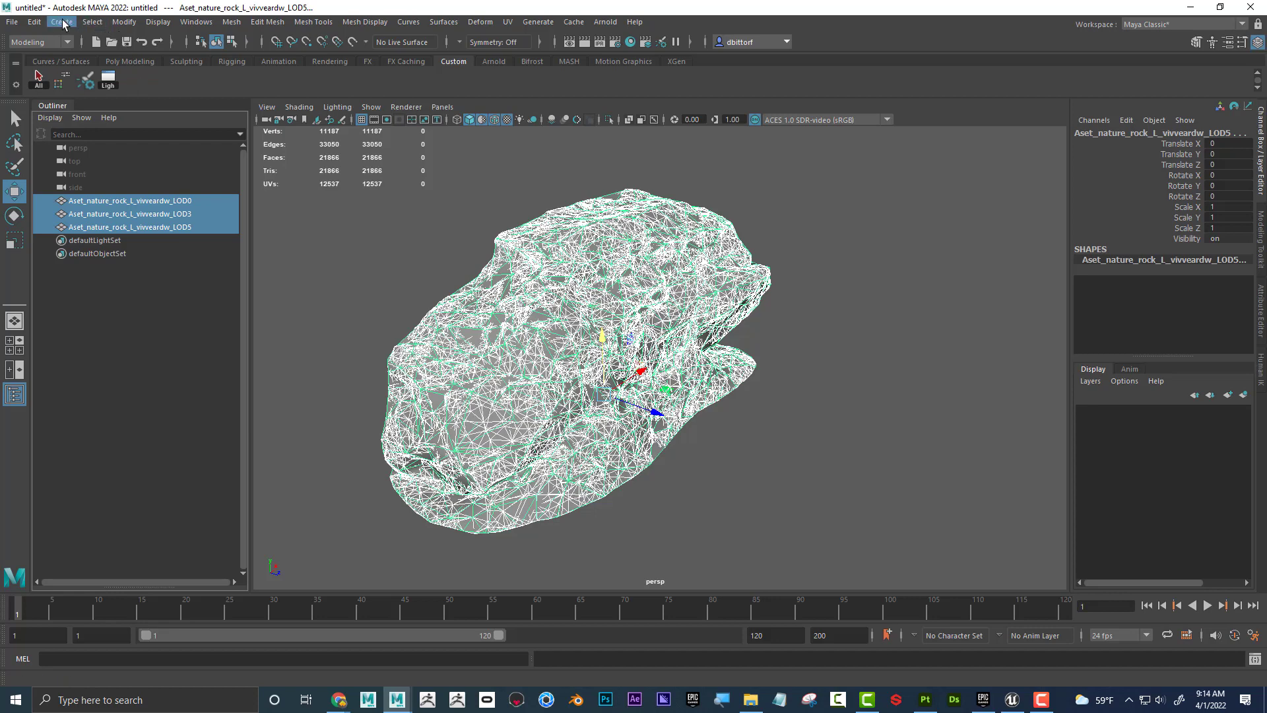
left_click(33, 22)
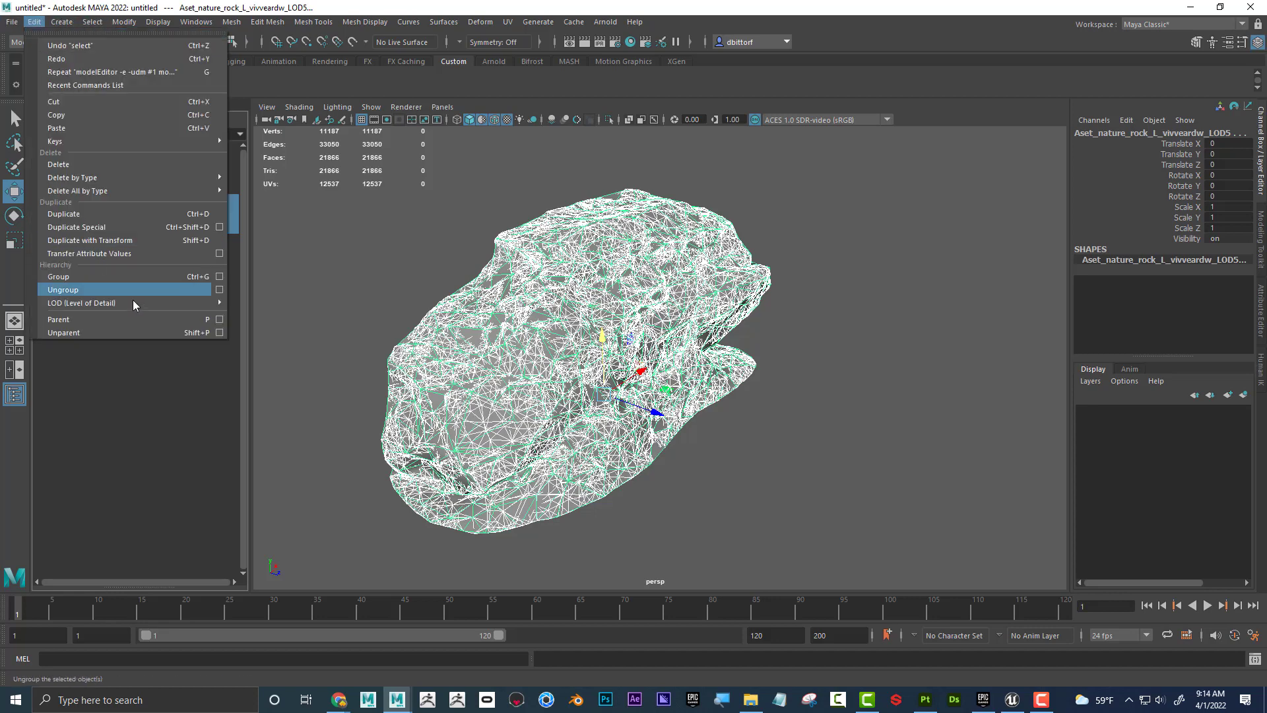
mouse_move(132, 302)
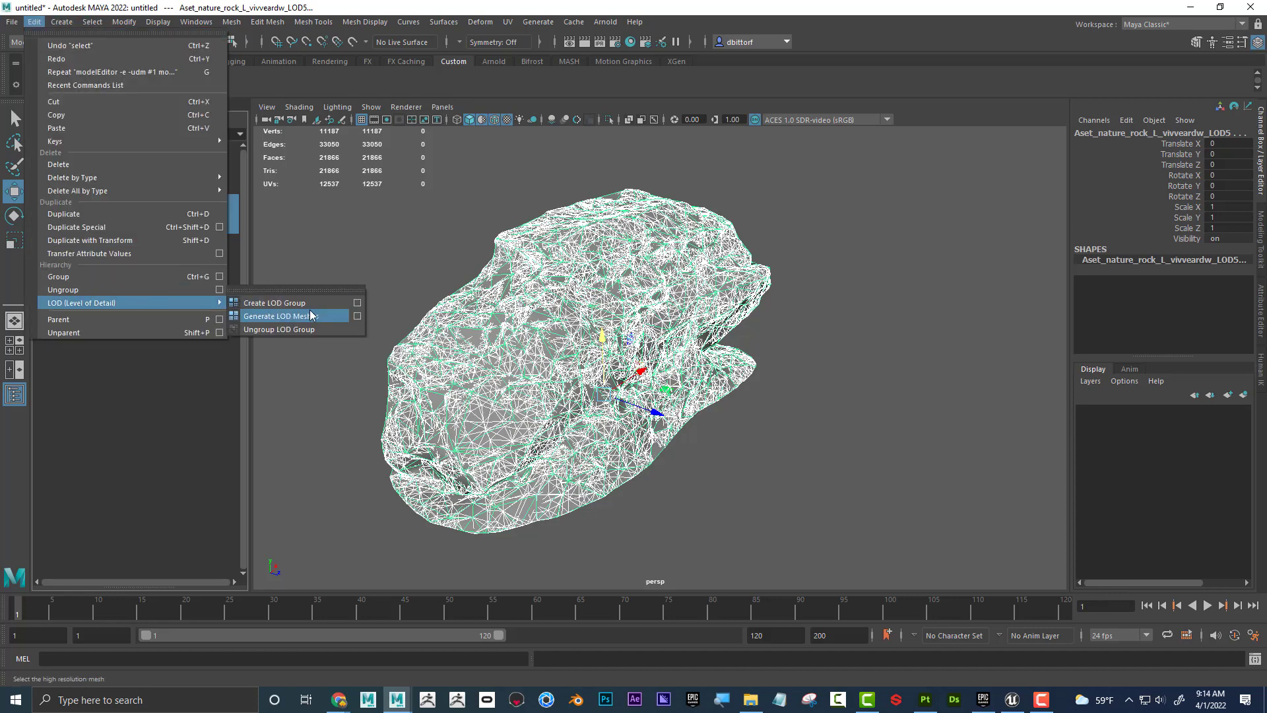
left_click(356, 303)
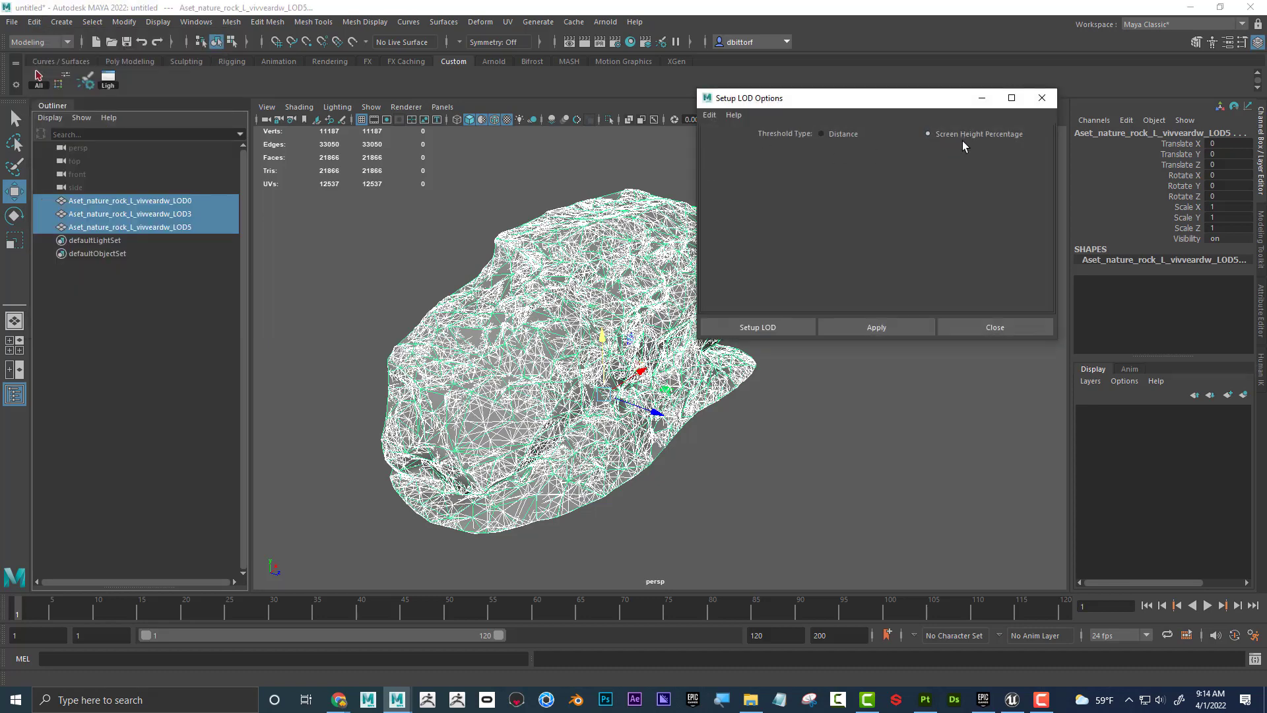
left_click(819, 135)
left_click_drag(882, 105, 1012, 84)
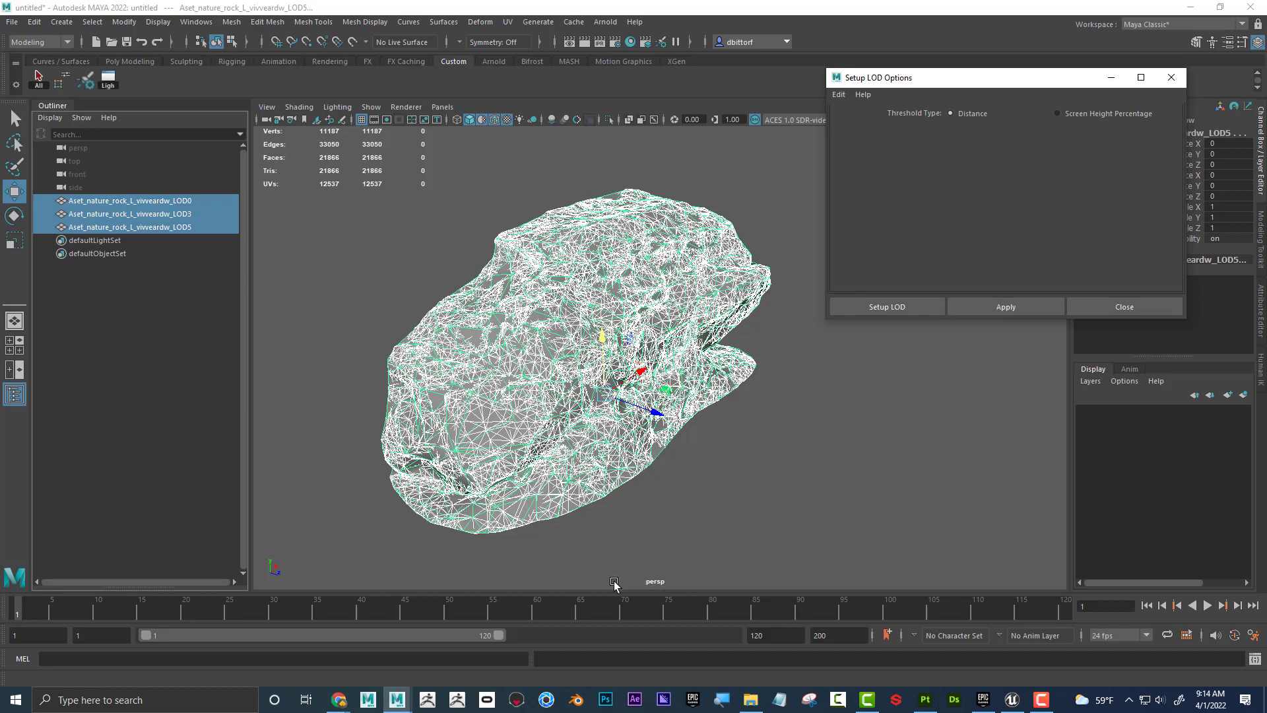
left_click(888, 306)
left_click(50, 202)
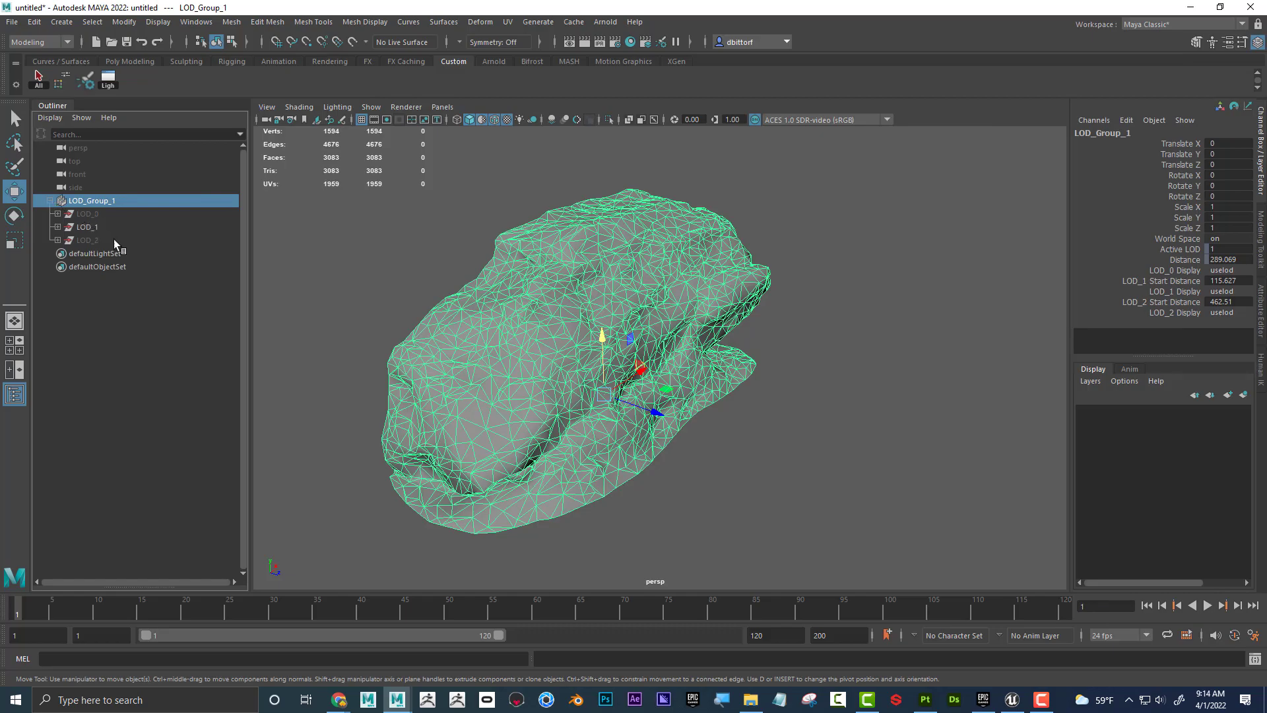
Examine how the LOD group switches between LOD_0, LOD_1 and LOD_2 as the camera gets closer to and farther from the rock.
right_click_drag(510, 290, 671, 299, "alt")
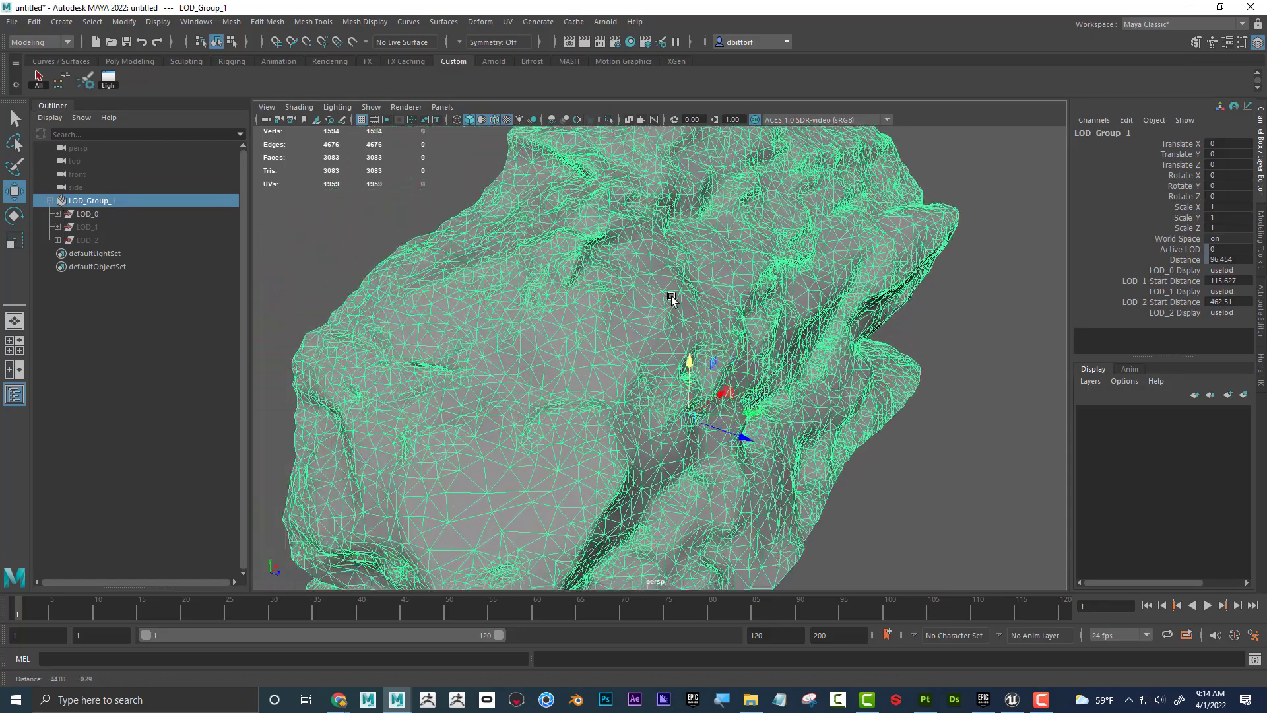
middle_click_drag(671, 299, 730, 268, "alt")
right_click_drag(729, 268, 763, 269, "alt")
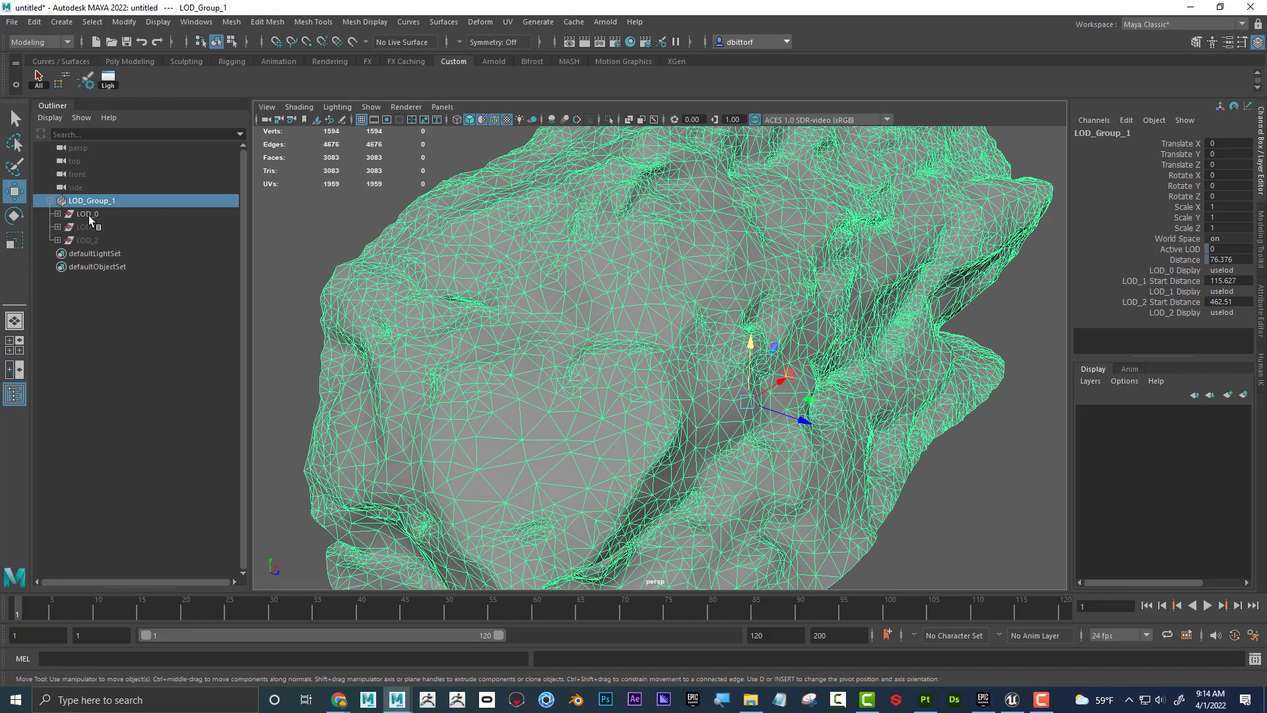
left_click_drag(432, 218, 540, 209, "alt")
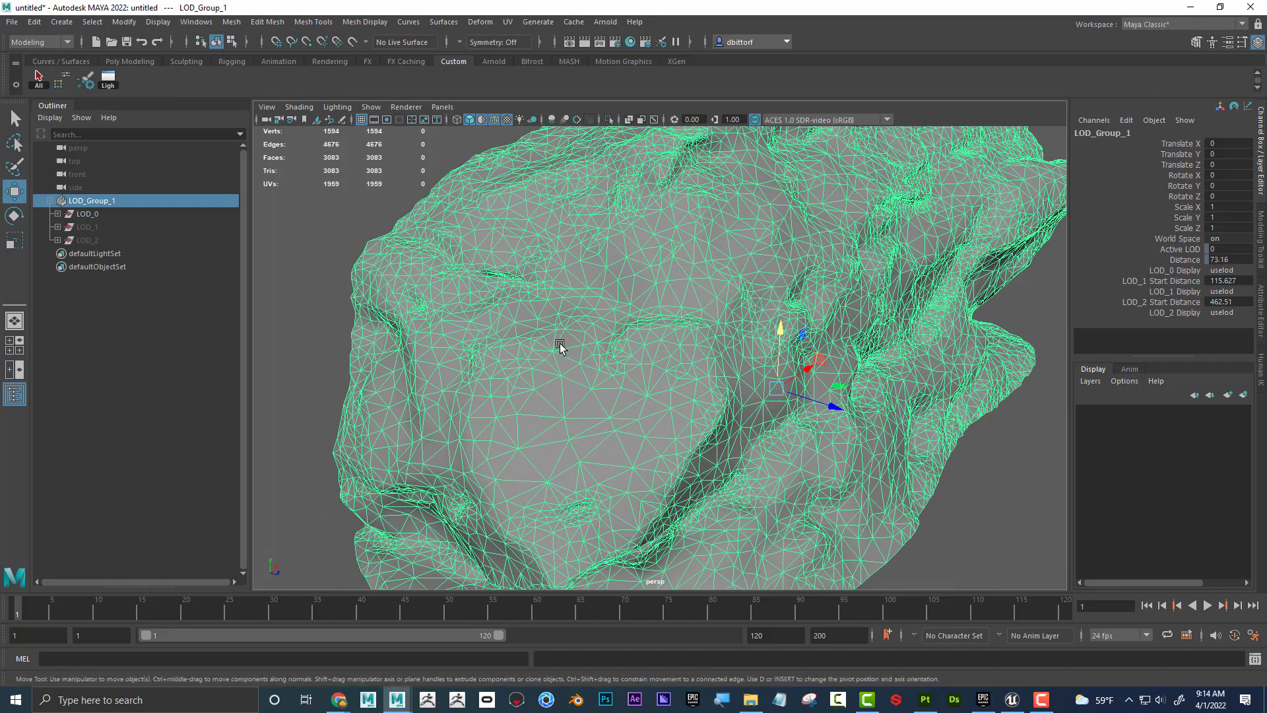
right_click_drag(713, 327, 659, 315, "alt")
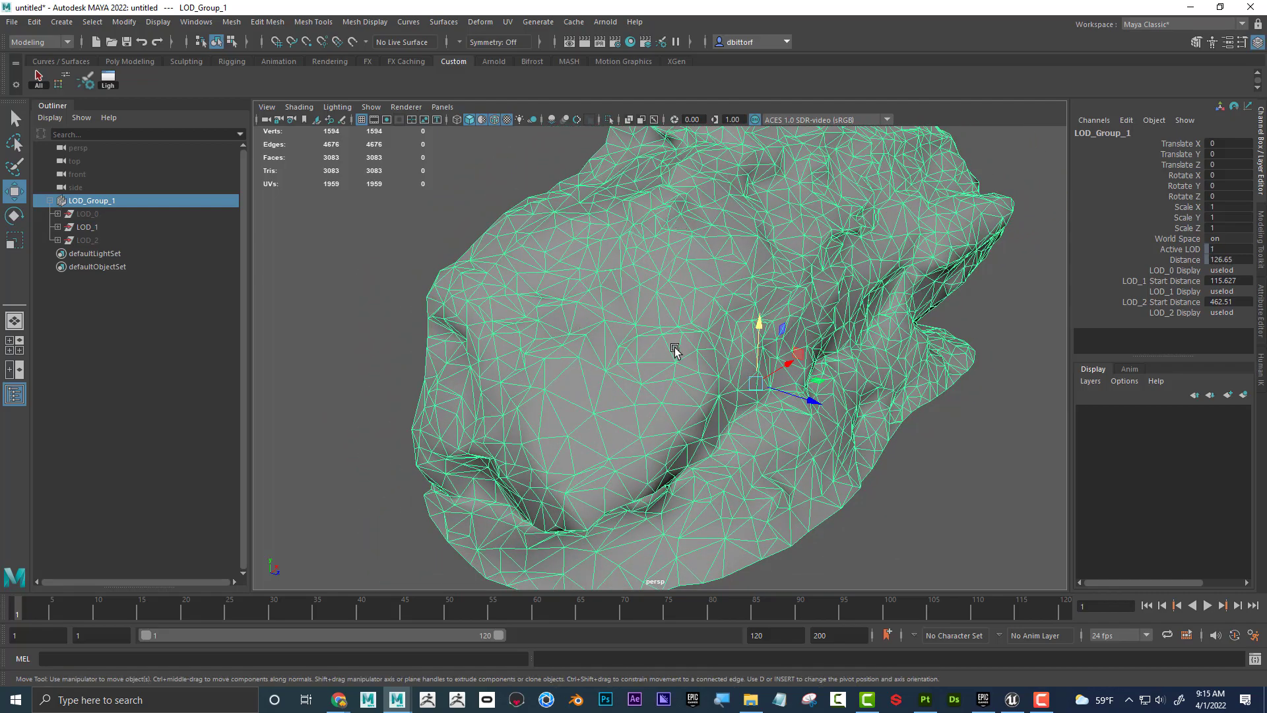
right_click_drag(786, 363, 639, 355, "alt")
right_click_drag(717, 355, 667, 357, "alt")
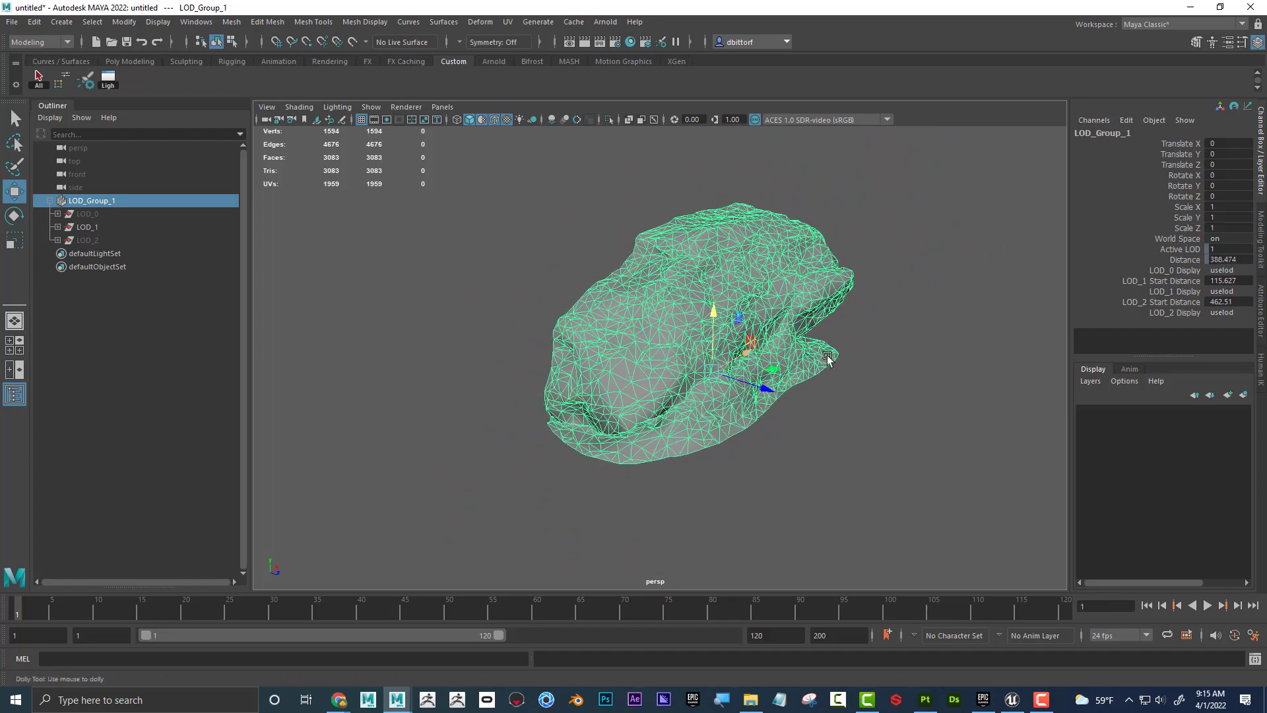
right_click_drag(828, 355, 696, 351, "alt")
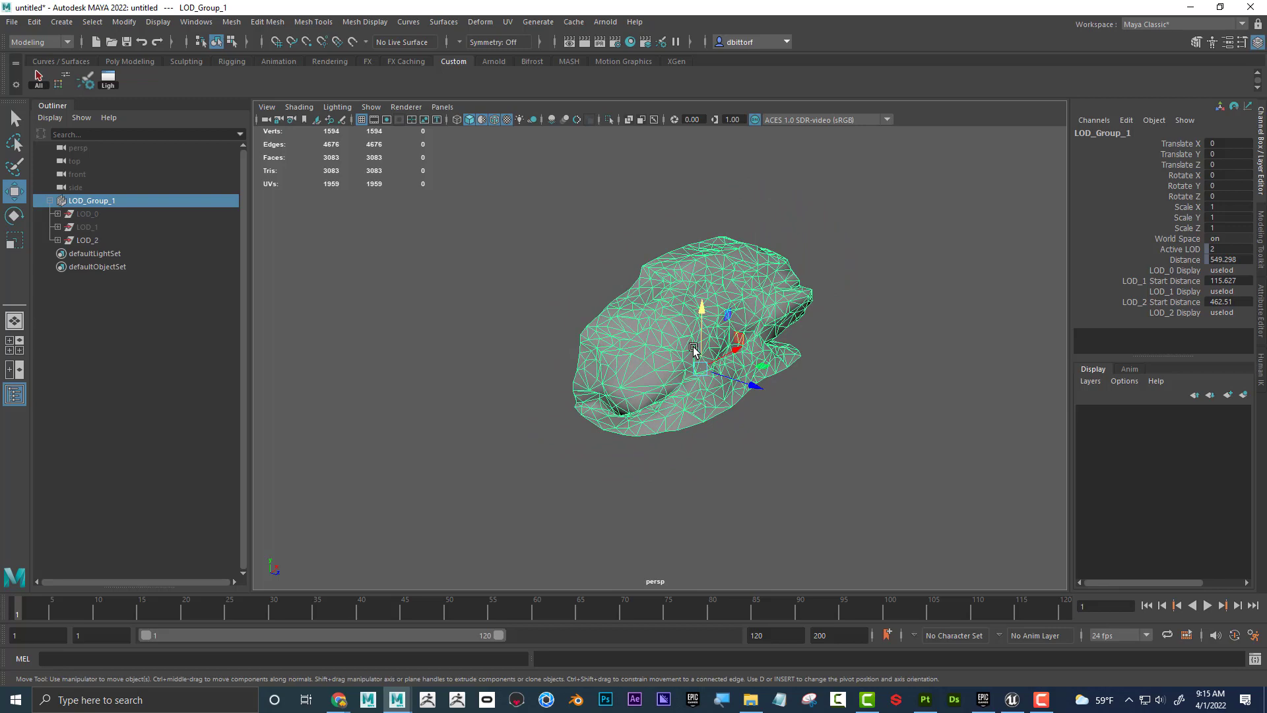
Inspect the grouped rock from several angles and distances, checking which LOD mesh is active.
mouse_move(852, 244)
left_mouse_down("alt")
mouse_move(850, 254)
mouse_move(825, 242)
mouse_move(842, 243)
left_mouse_up("alt")
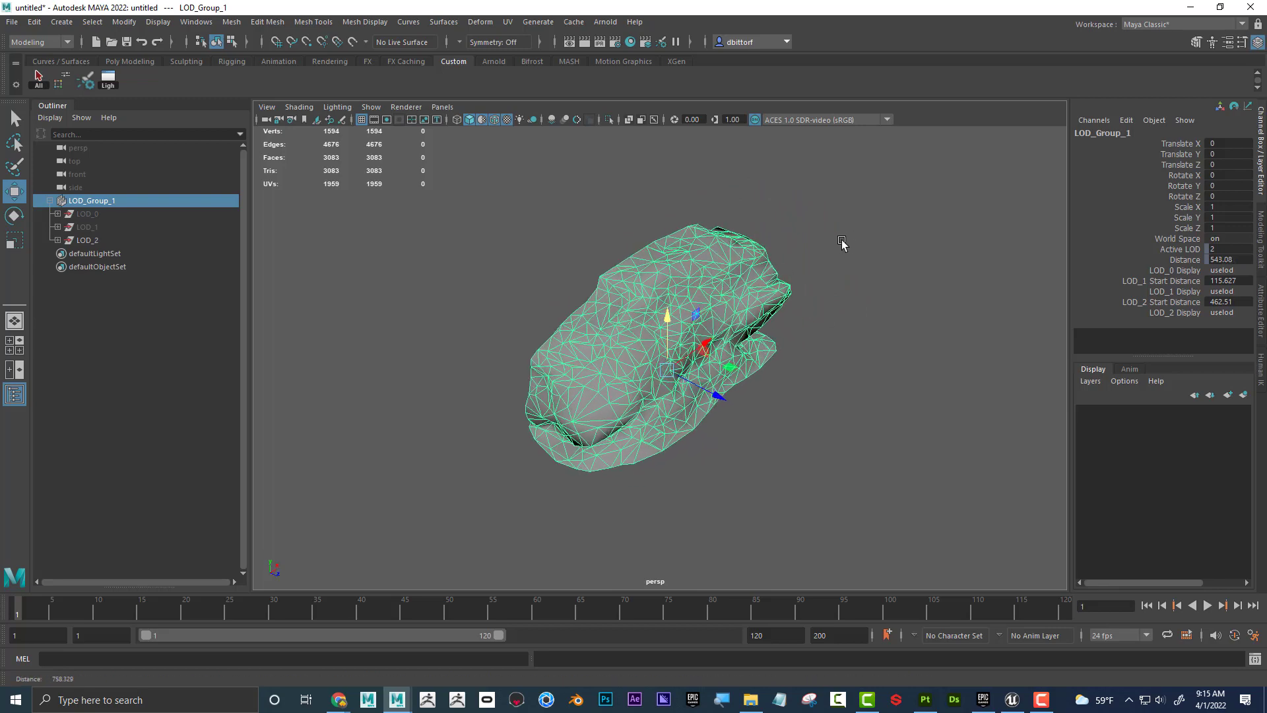
right_click_drag(842, 243, 1112, 261, "alt")
right_click_drag(784, 269, 608, 269, "alt")
left_click_drag(608, 269, 608, 231, "alt")
middle_click_drag(649, 203, 650, 245, "alt")
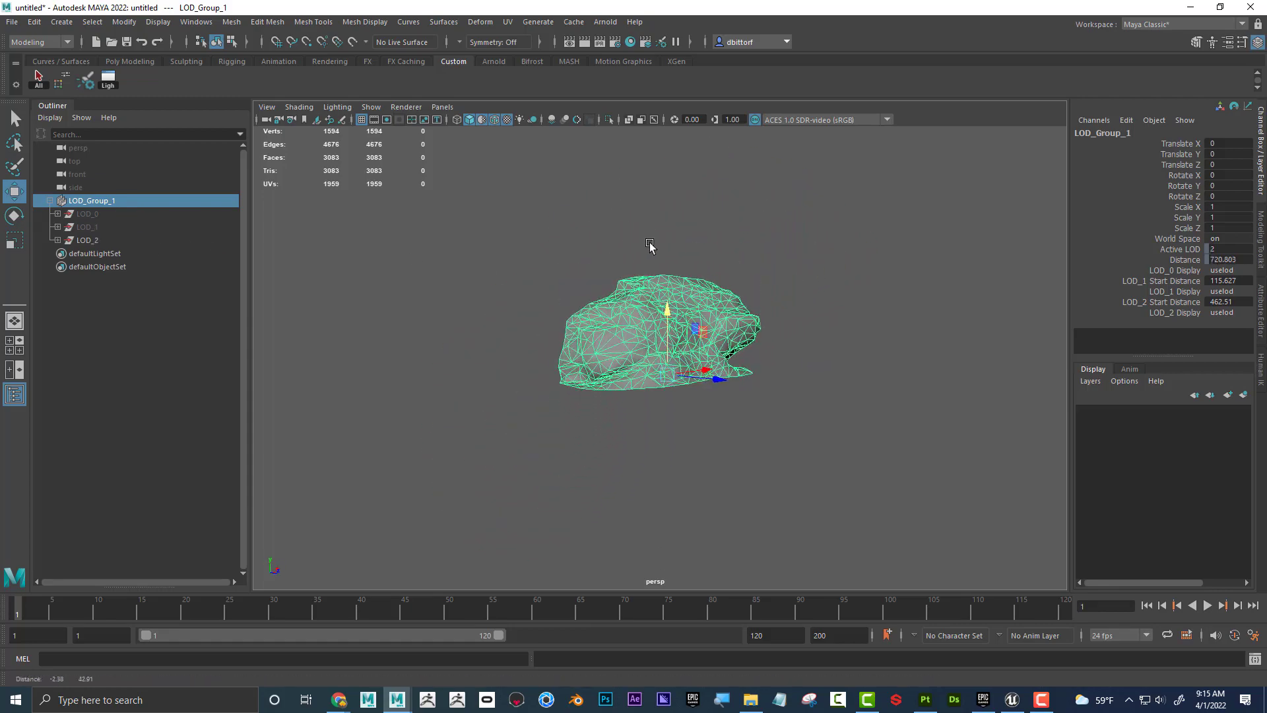
left_click_drag(650, 242, 657, 264, "alt")
right_click_drag(657, 264, 754, 270, "alt")
left_click_drag(754, 269, 746, 287, "alt")
right_click_drag(712, 267, 601, 258, "alt")
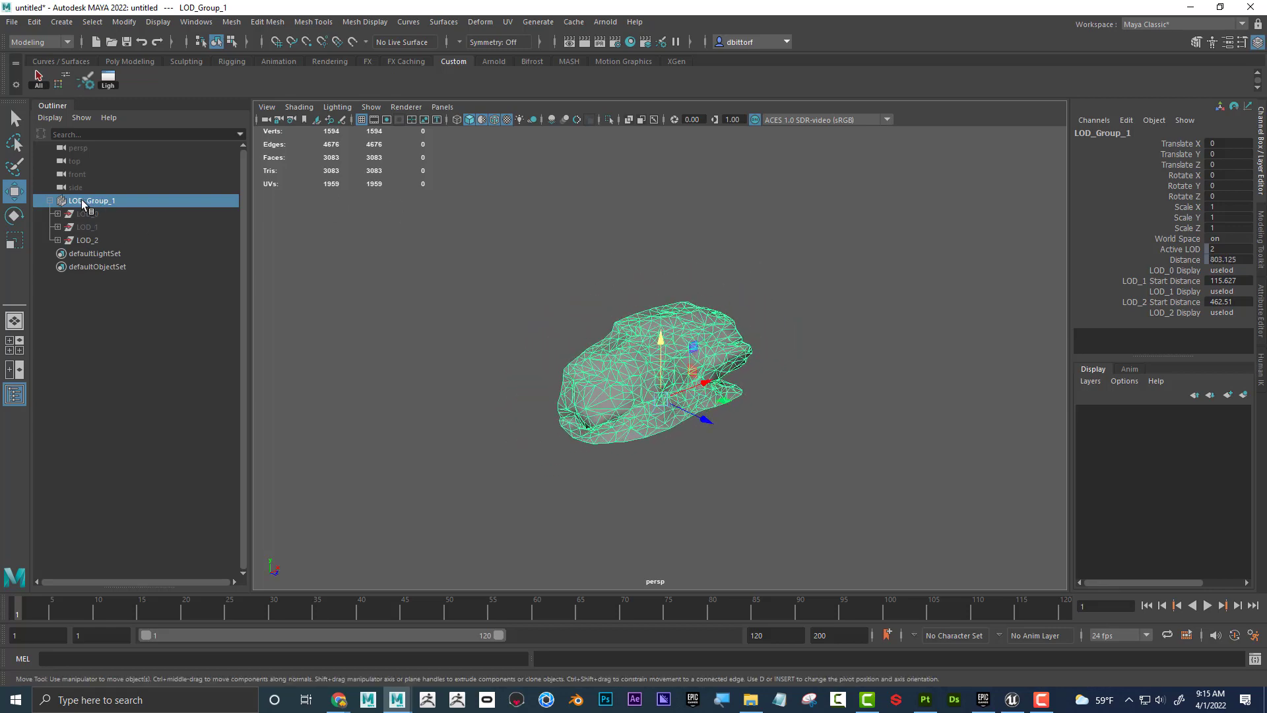
Compare the LOD group's camera Distance with the LOD_2 Start Distance to check where the mesh changes to LOD_1.
right_click_drag(600, 302, 896, 290, "alt")
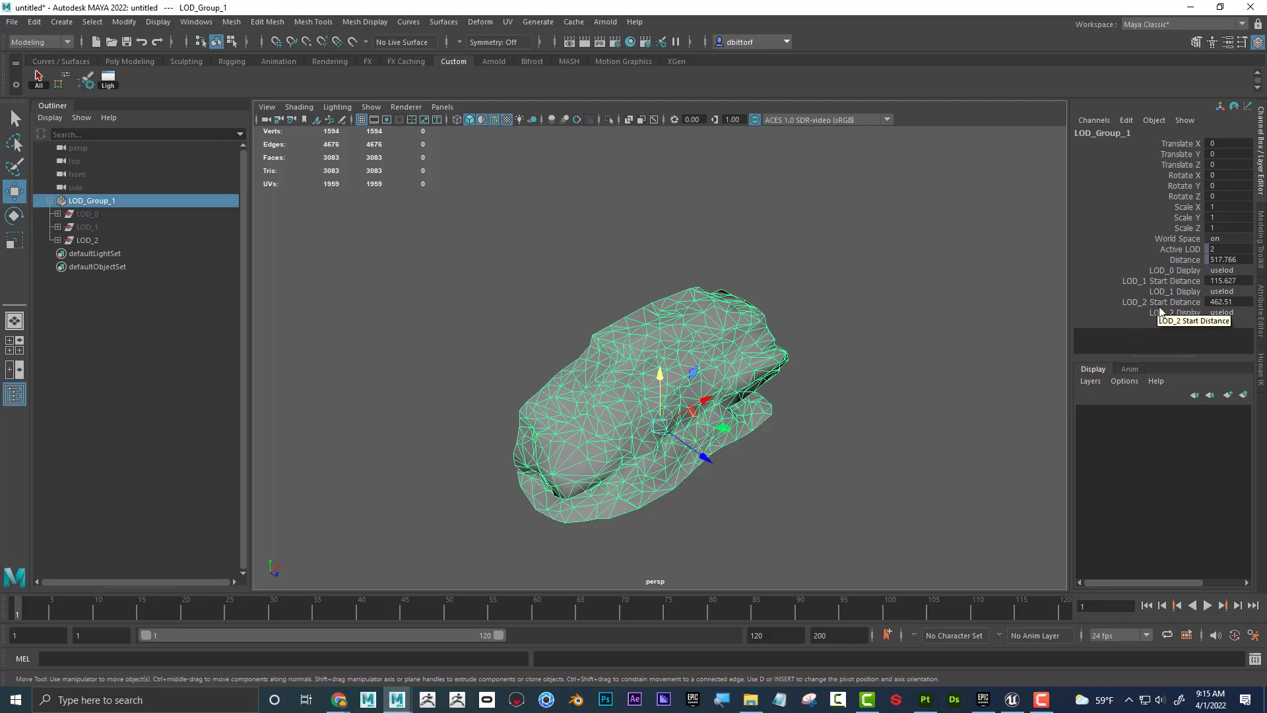
right_click_drag(635, 315, 646, 290, "alt")
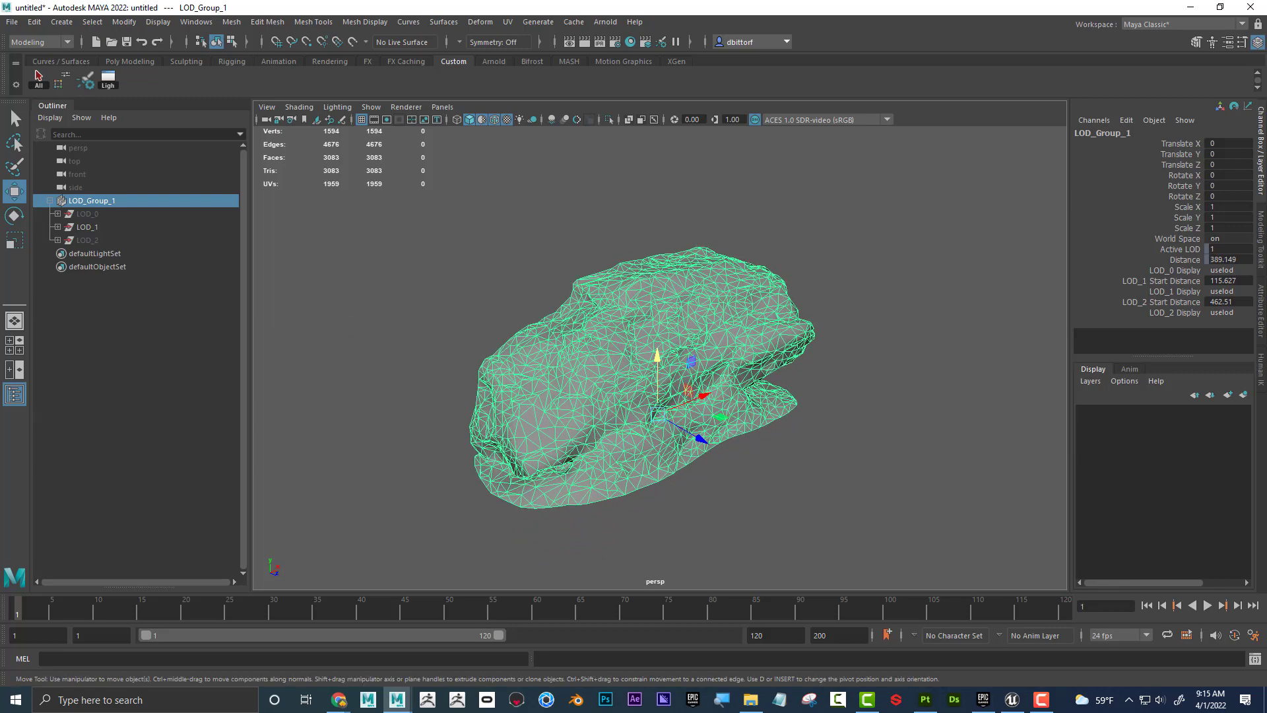
key("F10")
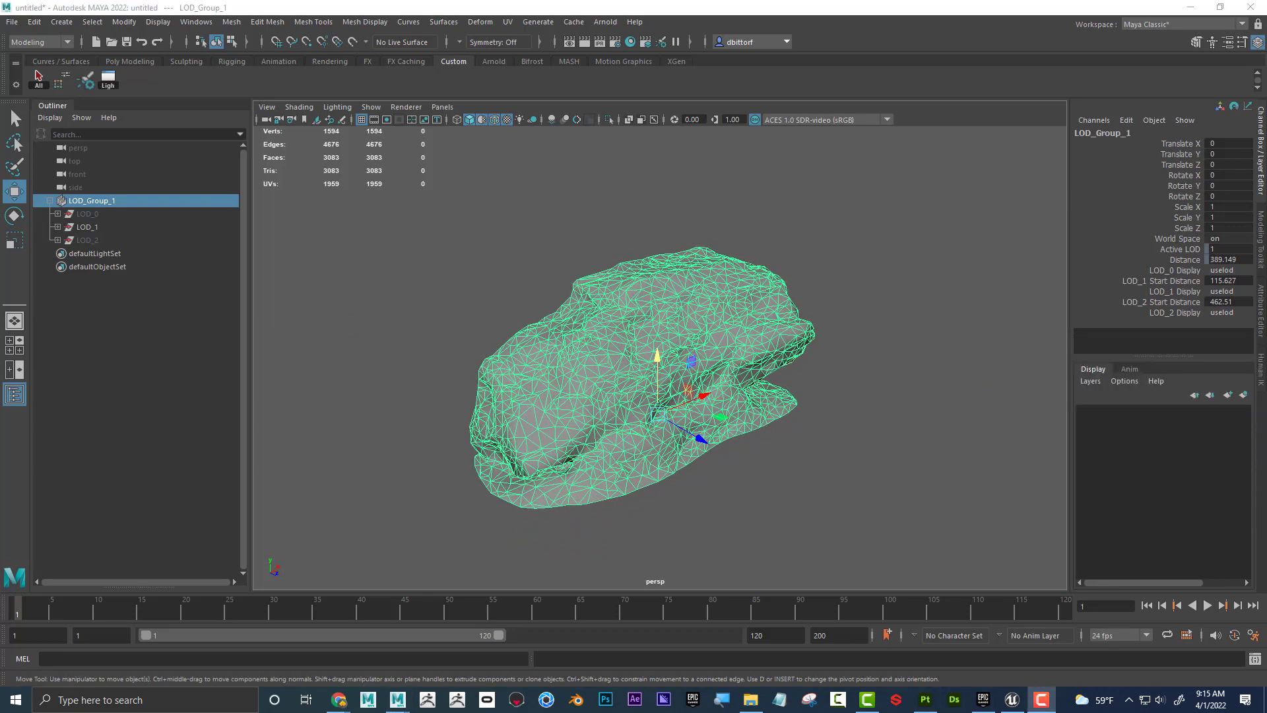